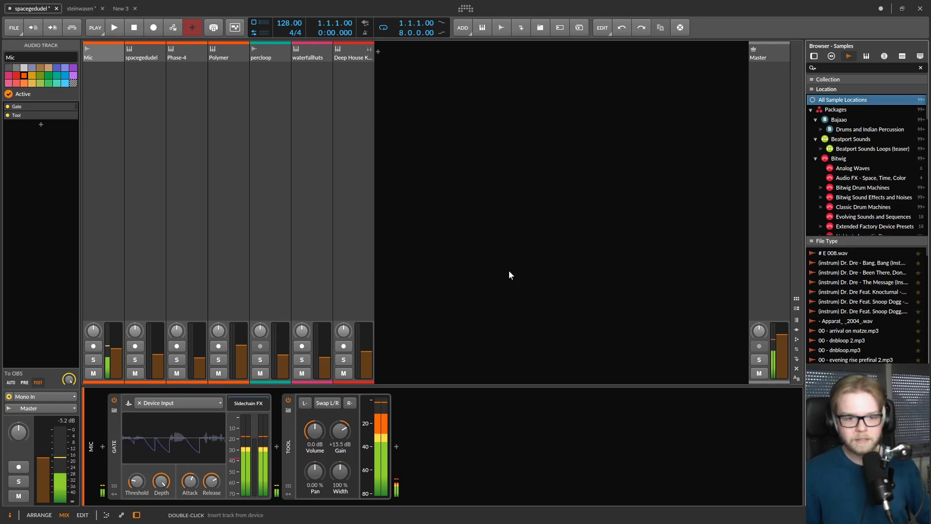
- Flip between Arrange and Mix layouts, end in Arrange, and show spacegedudel's Chain device
key(alt+1)
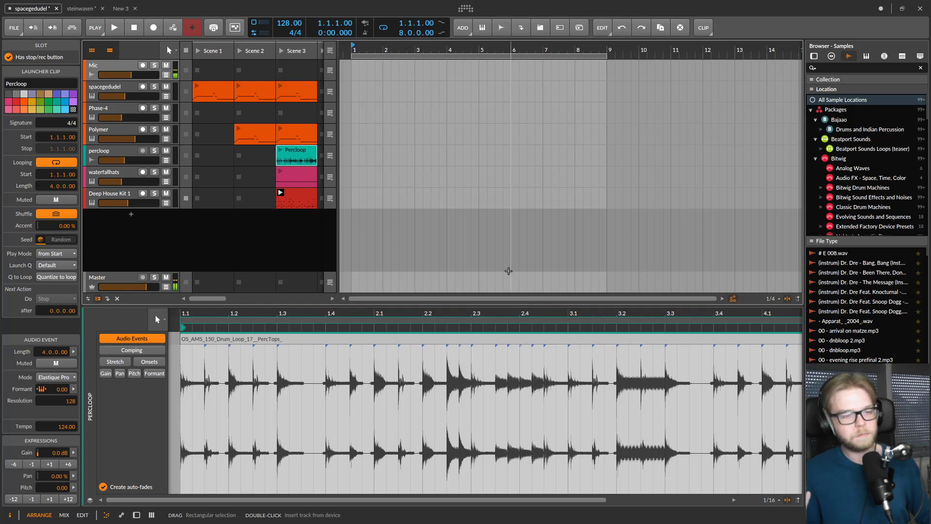
key(alt+2)
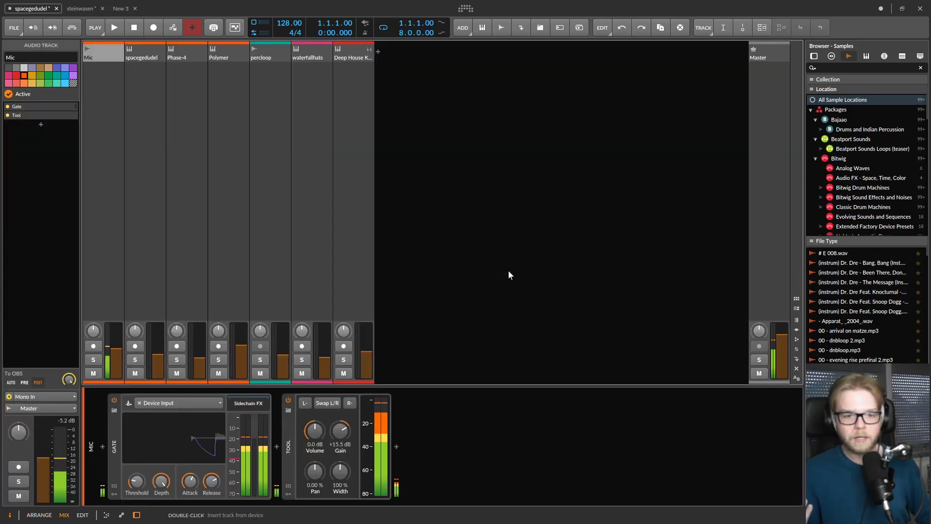
key(alt+1)
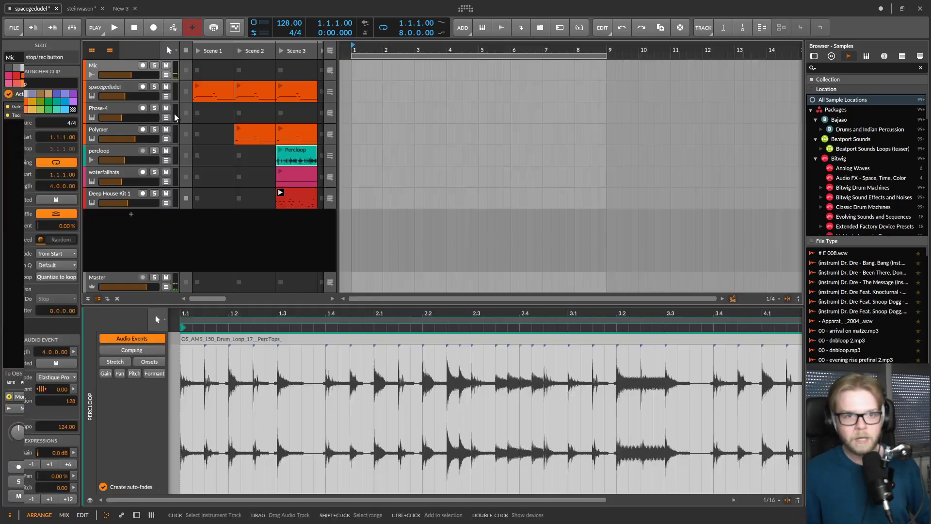
double_click(89, 86)
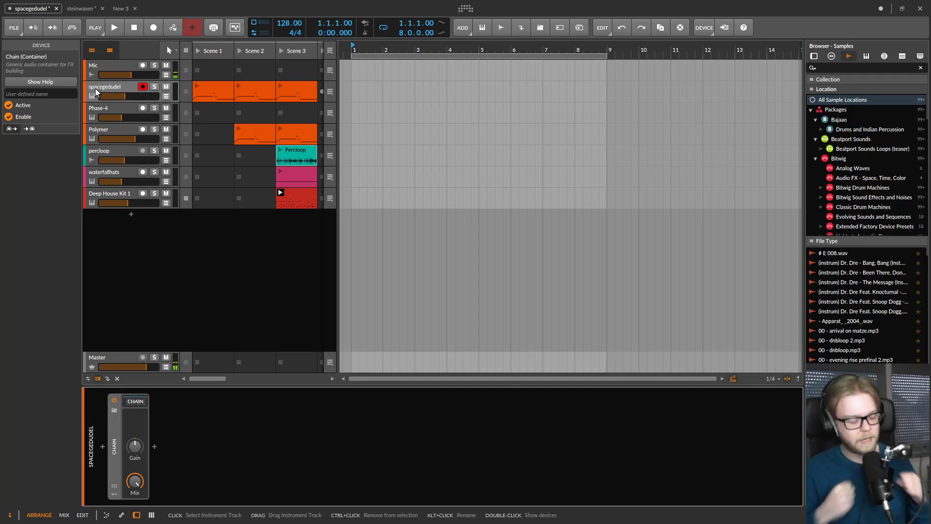
- Group the six tracks spacegedudel through Deep House Kit 1 with Ctrl+G and view the mixer
click(96, 93)
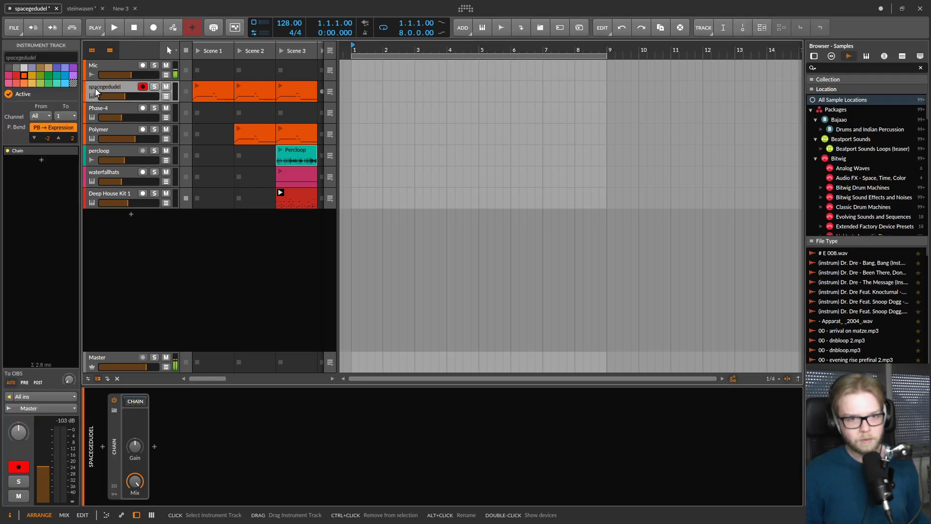
shift+click(129, 194)
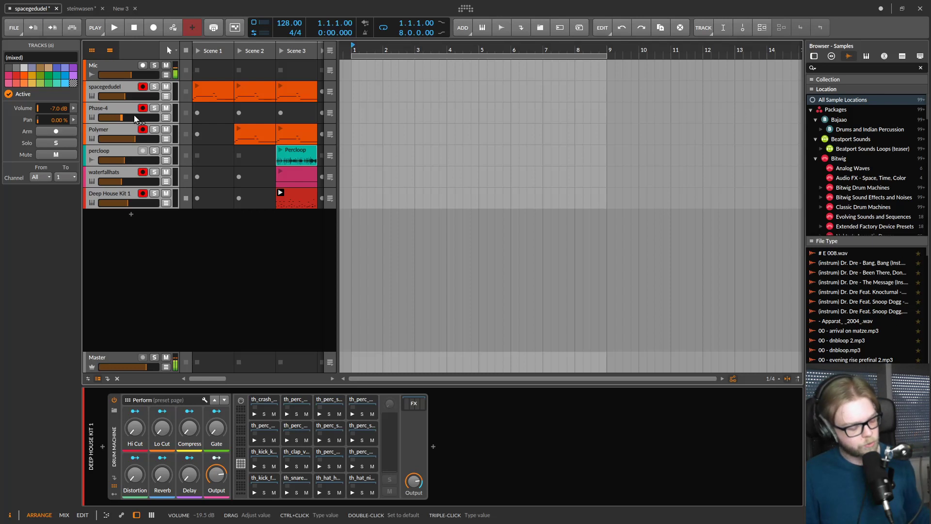
key(ctrl+g)
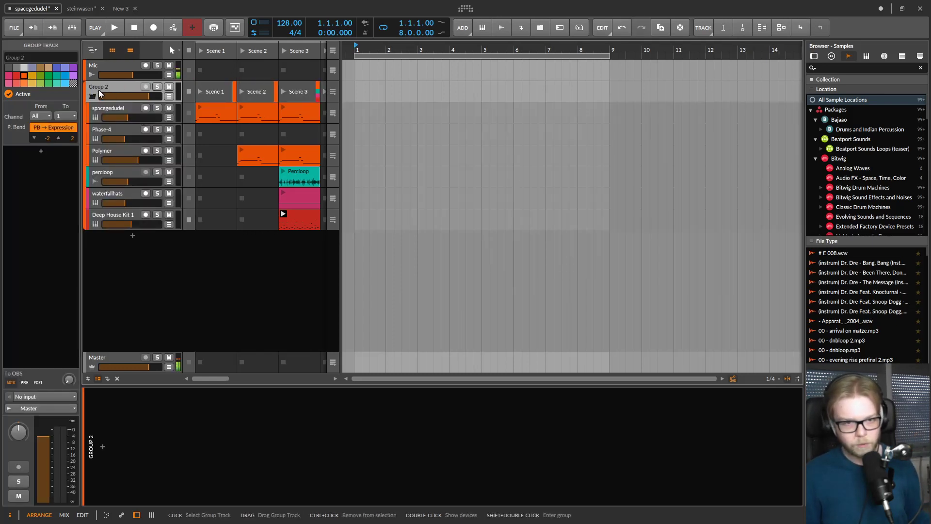
key(alt+2)
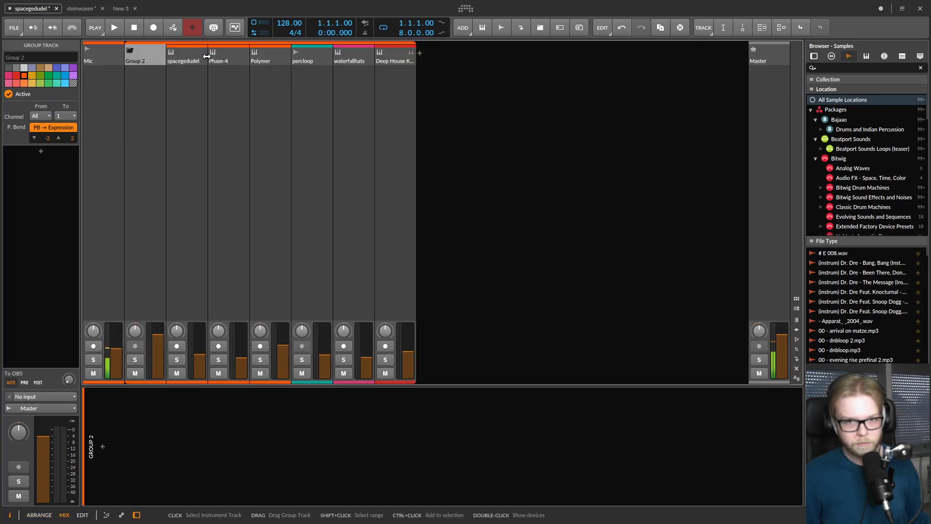
- Undo the trial grouping, then regroup spacegedudel through Deep House Kit 1 as Group 2
click(630, 34)
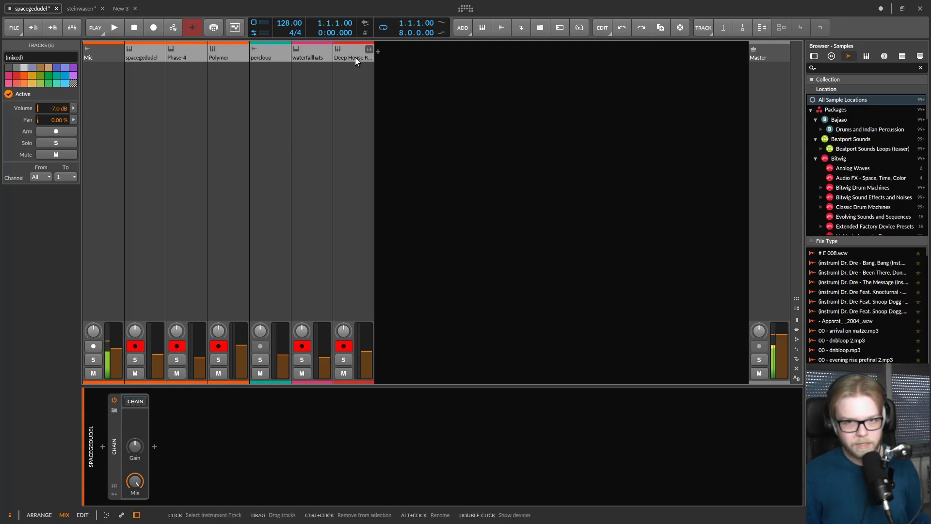
click(111, 56)
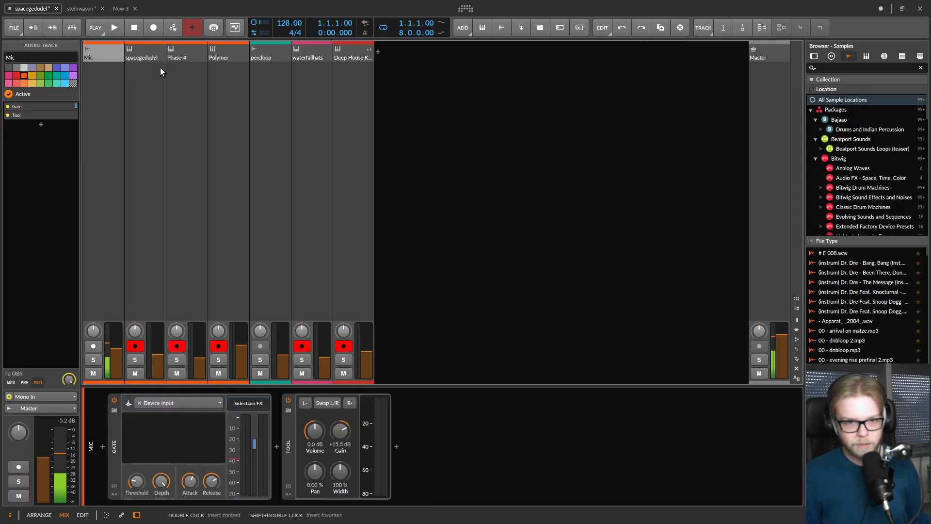
click(153, 46)
shift+click(356, 55)
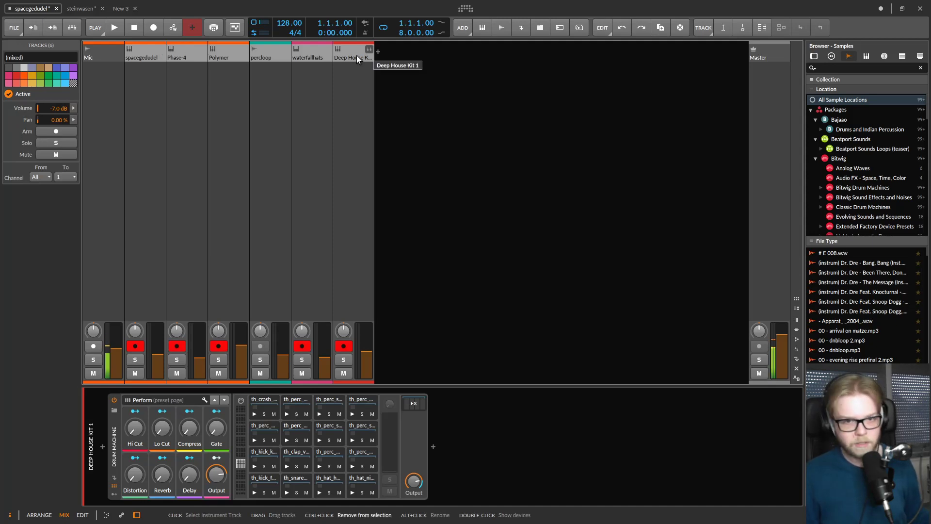
key(ctrl+g)
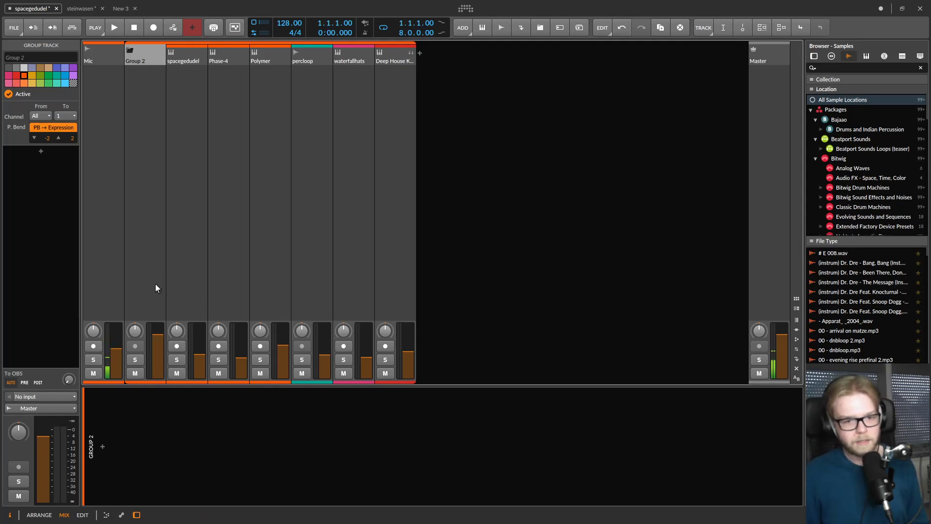
- Show effect sends on all channels and set Group 2's To OBS send to 0.0 dB
click(798, 339)
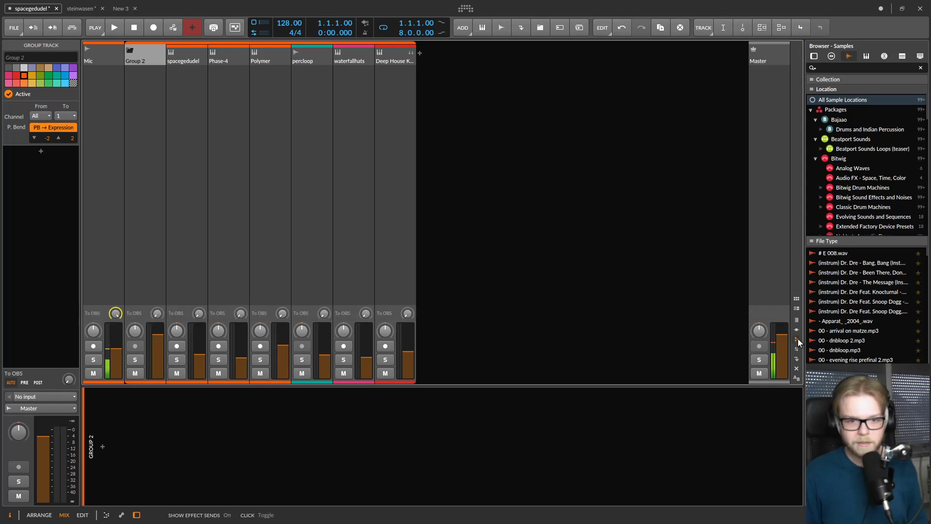
mouse_move(156, 316)
mouse_down()
mouse_move(157, 303)
mouse_move(165, 333)
mouse_up()
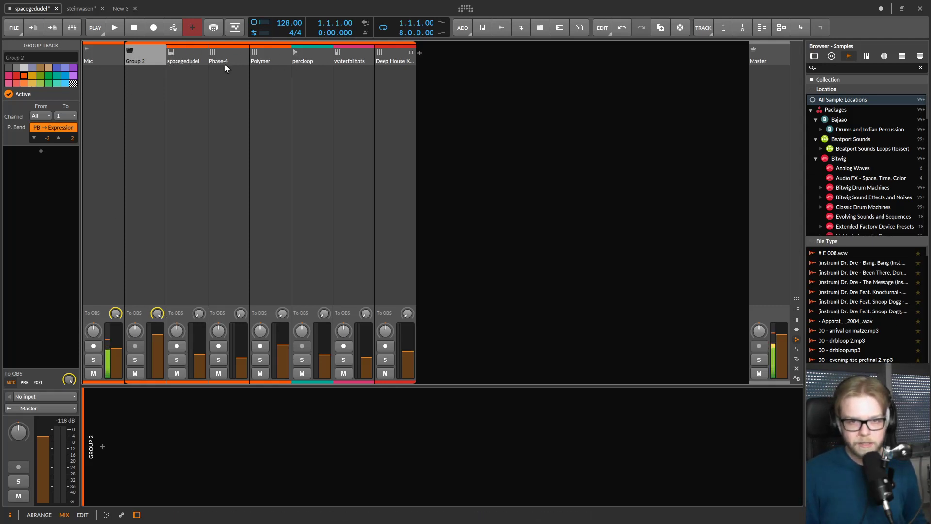
- Show the clip launcher in the mixer, briefly toggling taller clip rows and back
click(797, 299)
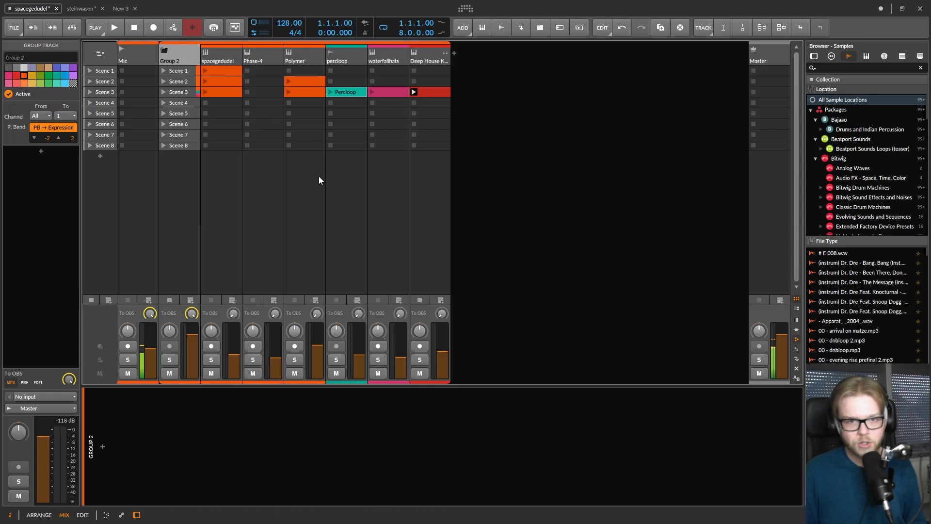
click(799, 310)
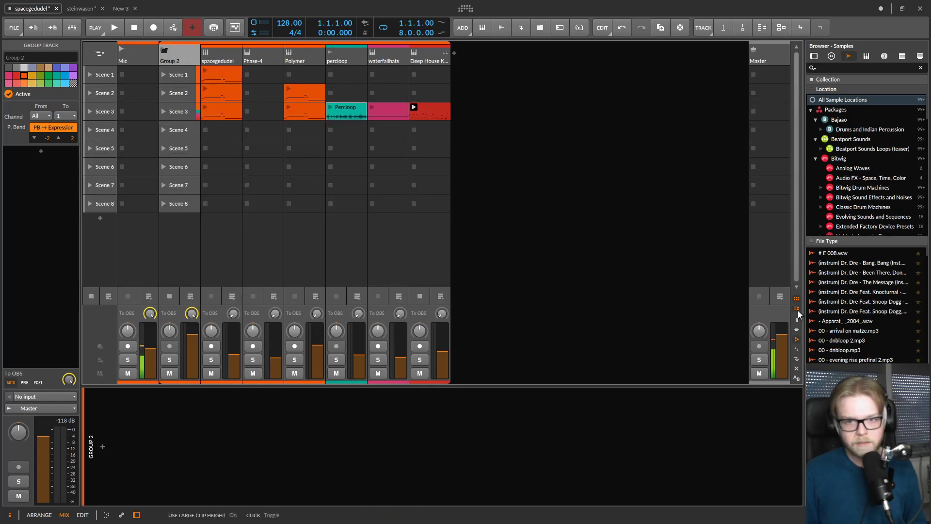
click(798, 310)
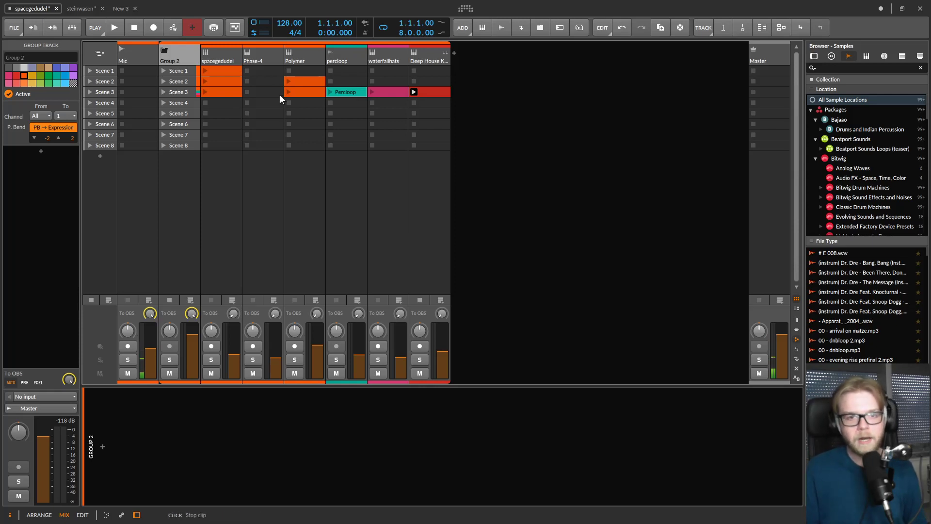
- Try the spacegedudel, waterfallhats, Percloop and Polymer clips, stop, then launch Group 2's Scene 3
click(204, 71)
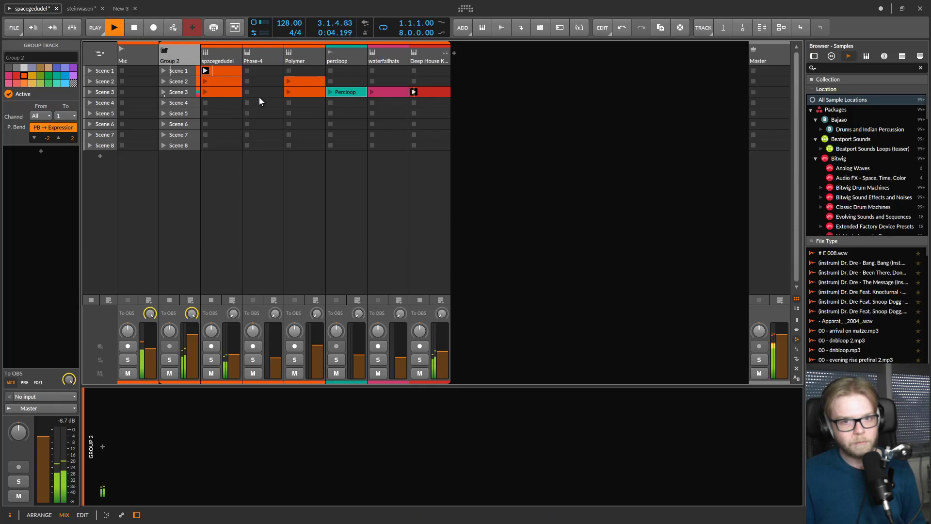
click(371, 92)
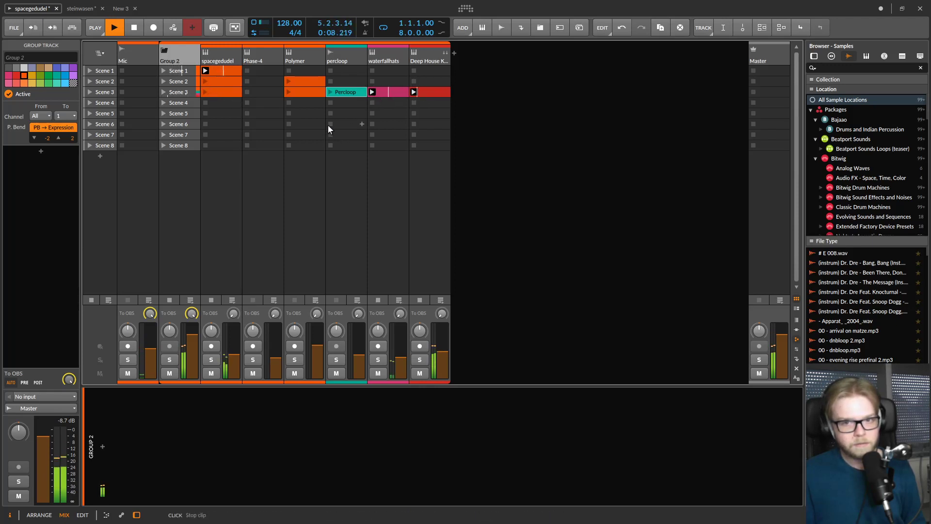
click(330, 92)
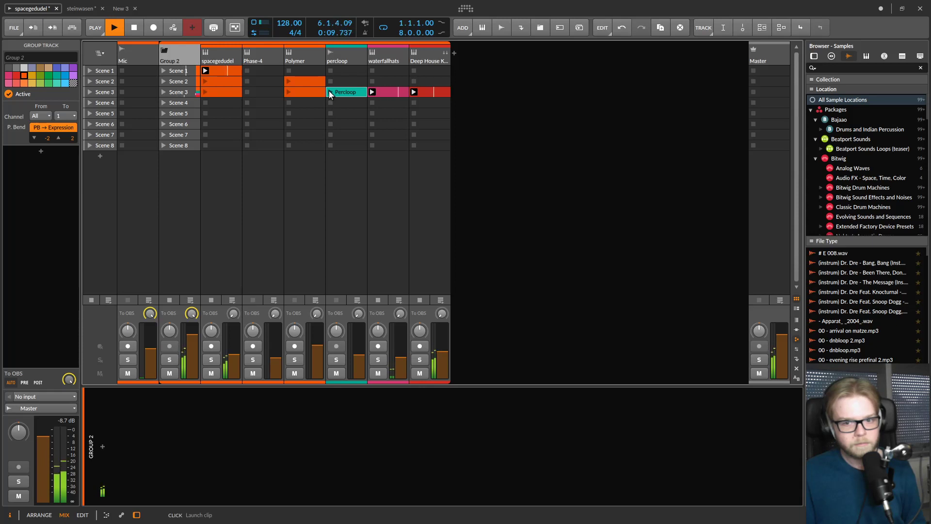
click(289, 91)
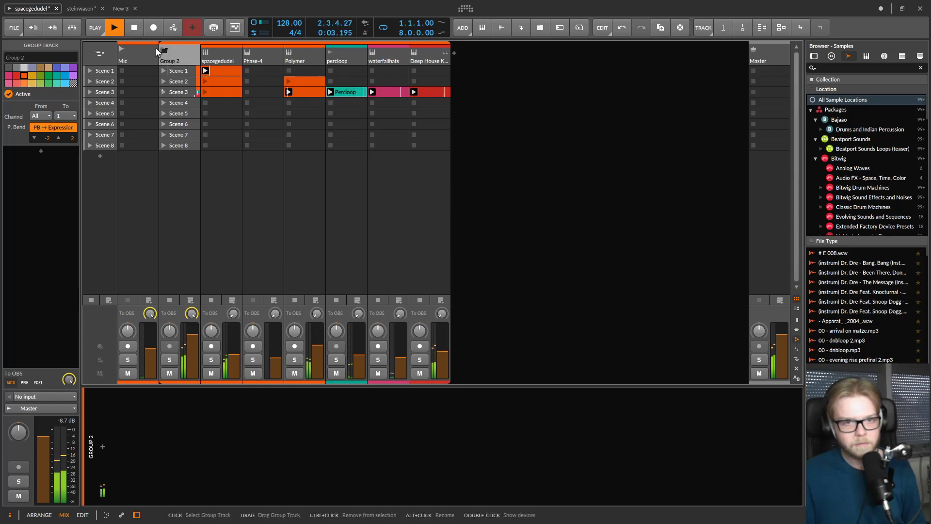
click(138, 32)
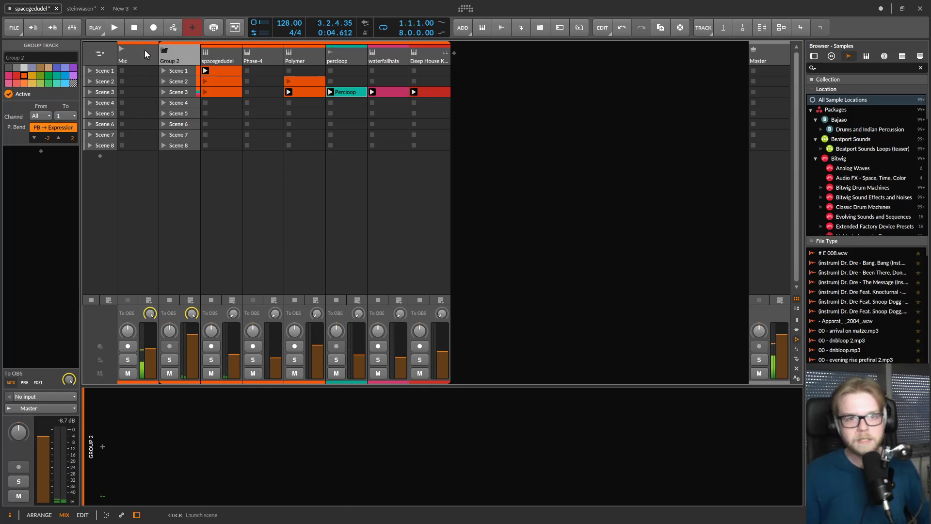
click(163, 91)
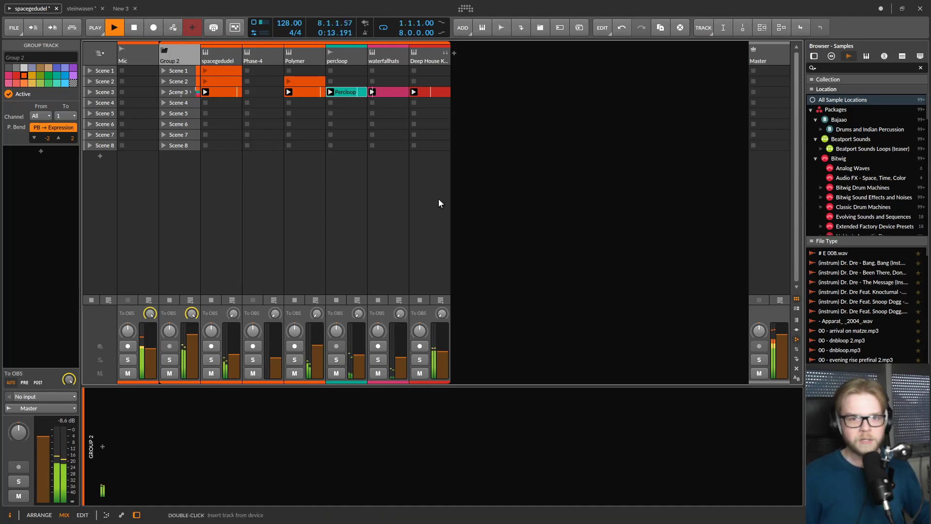
- Turn on big level meters in the mixer and stop the transport
click(797, 321)
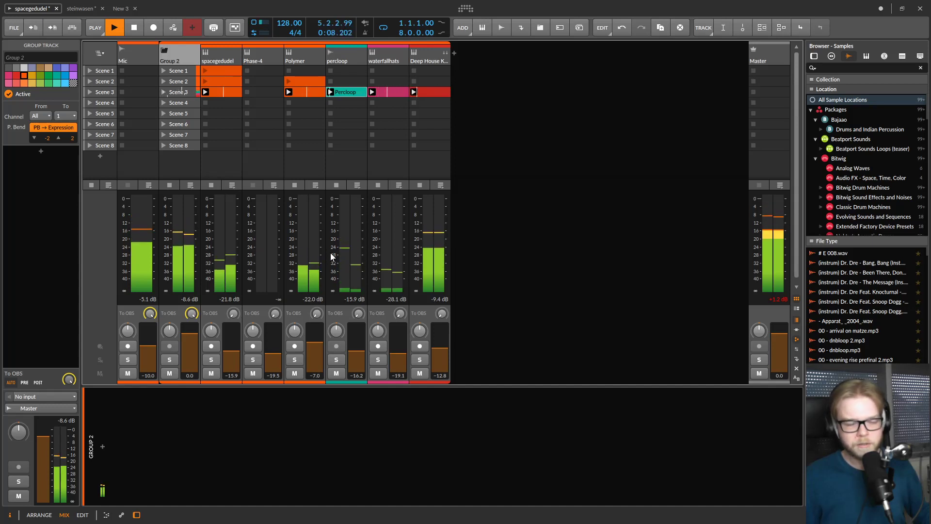
key(space)
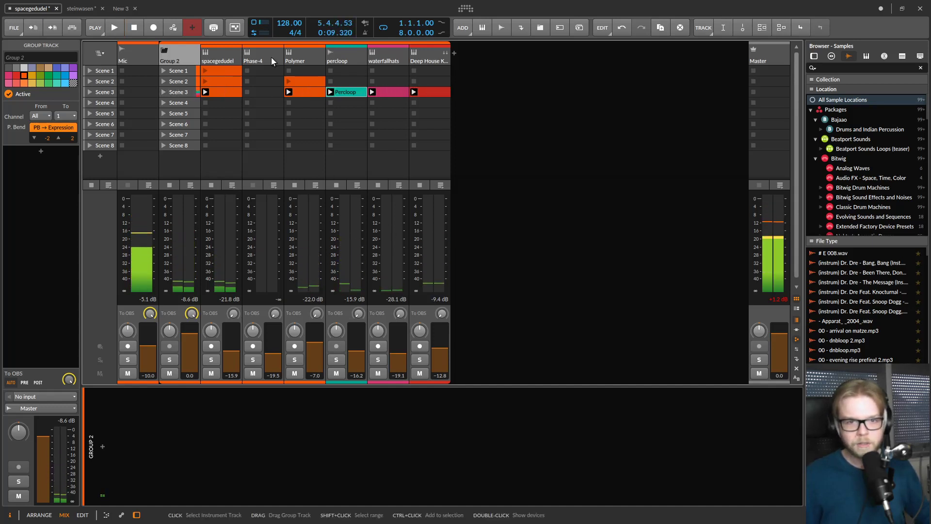
- Show device chains in the mixer strips, select spacegedudel, and stop all launcher clips
click(796, 330)
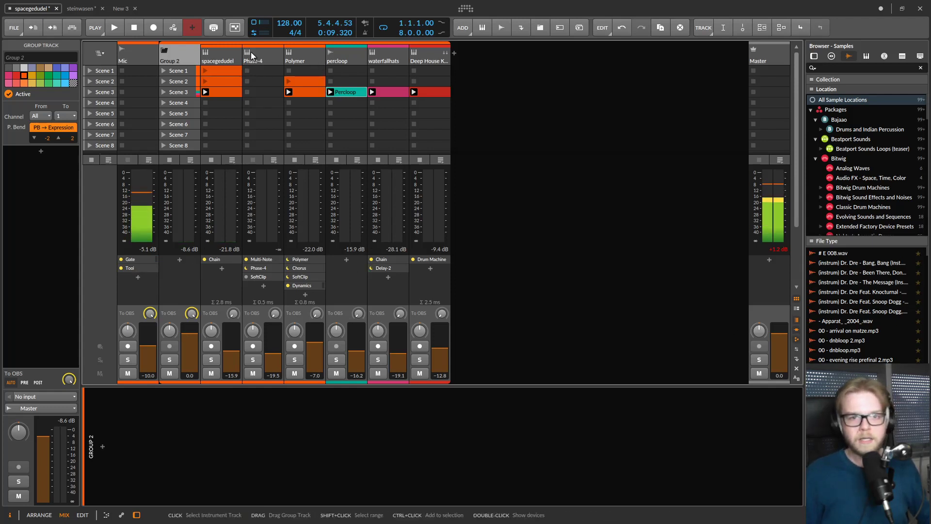
click(221, 51)
click(92, 160)
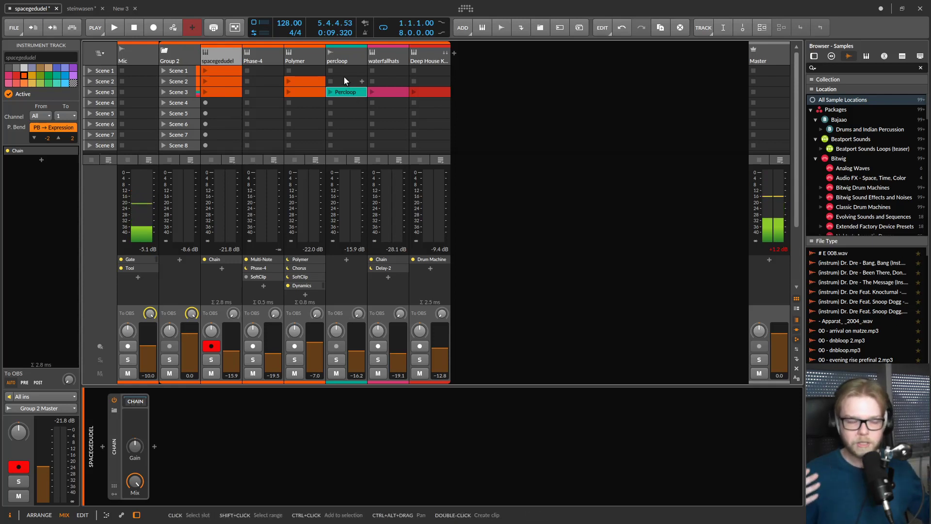
- Play spacegedudel's Scene 1 clip, expand its Chain to inspect the inner devices, then collapse it
click(204, 69)
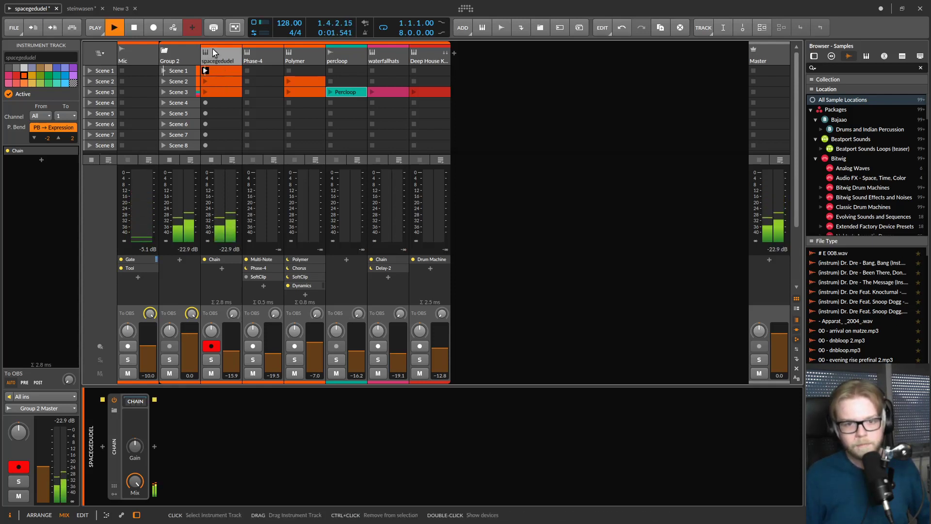
click(135, 401)
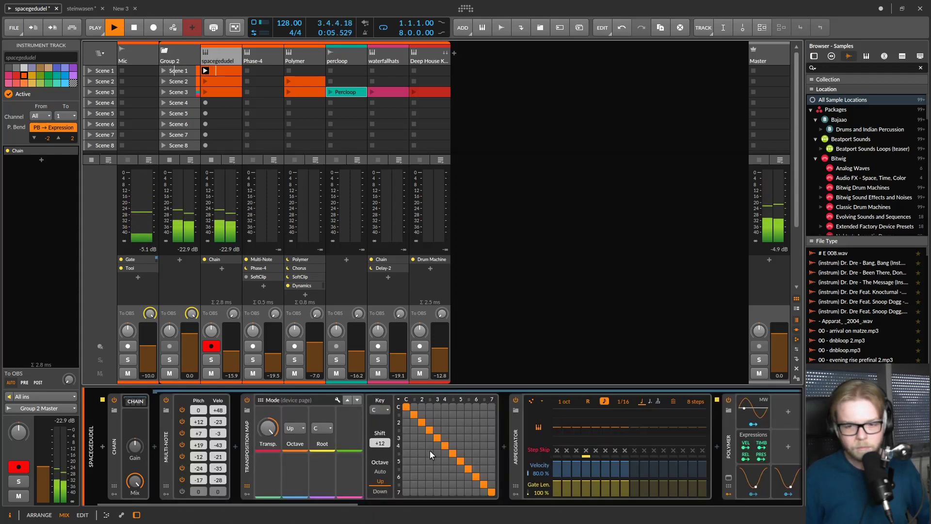
scroll(316, 438, right, 5)
scroll(316, 438, right, 2)
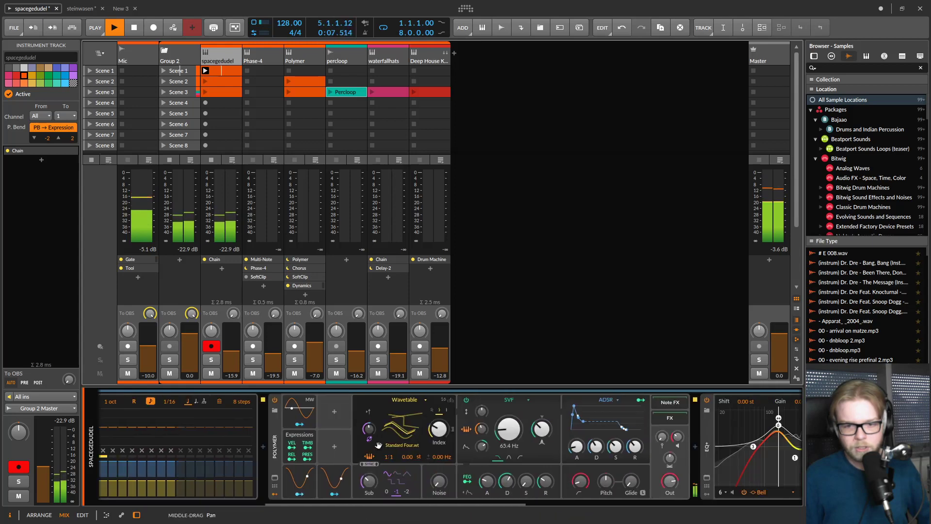
scroll(131, 438, right, 6)
scroll(586, 460, right, 8)
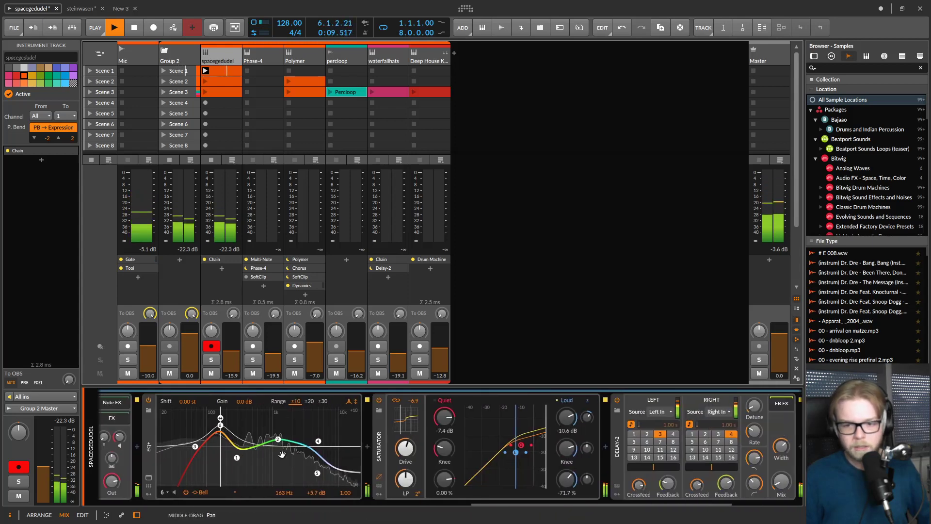
scroll(586, 460, left, 15)
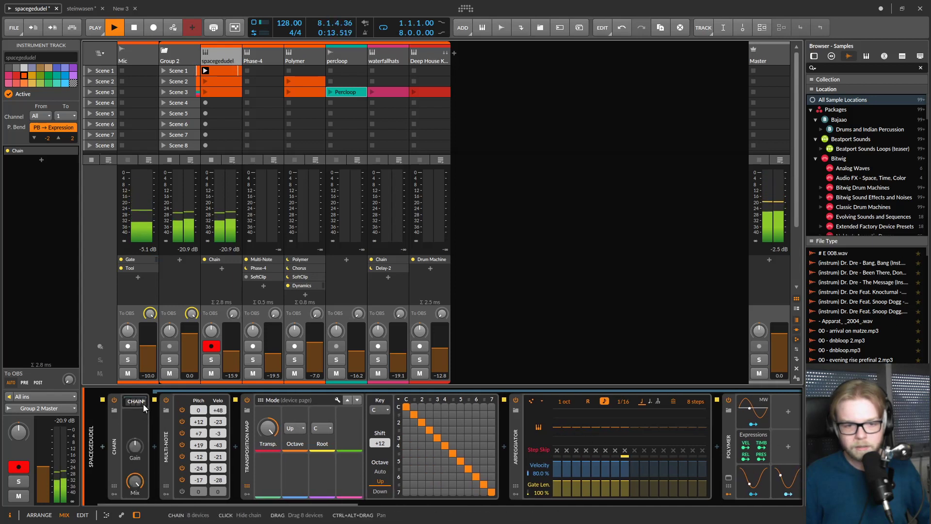
click(143, 404)
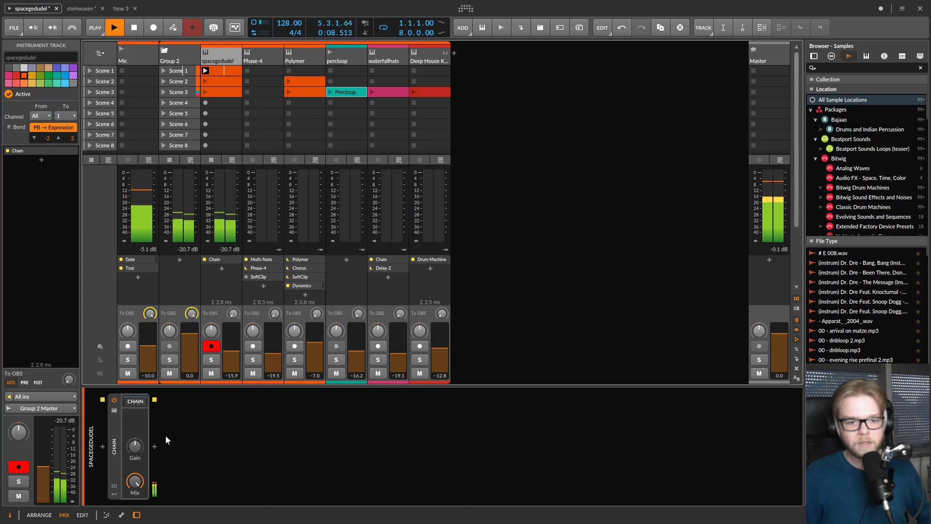
- Insert a Peak Limiter after Chain from a 'peak' search, then delete it
click(155, 447)
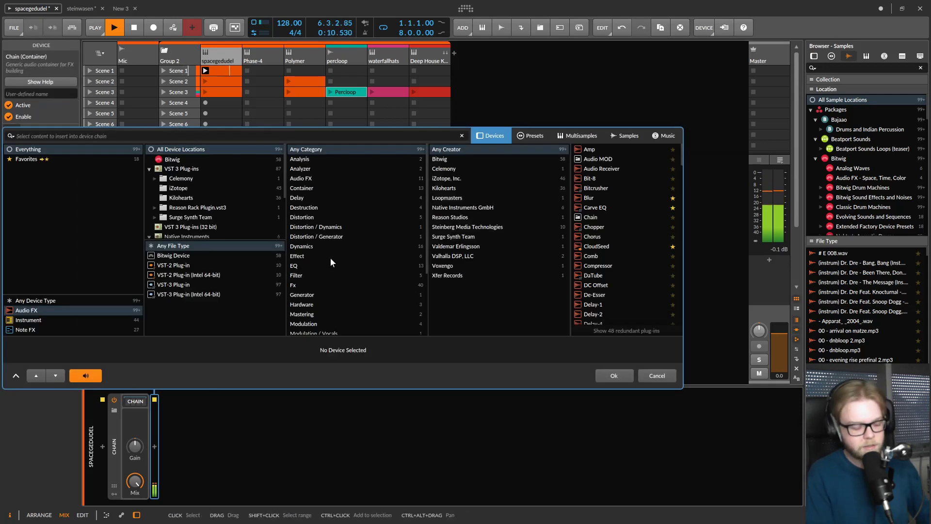
text(peak)
key(Return)
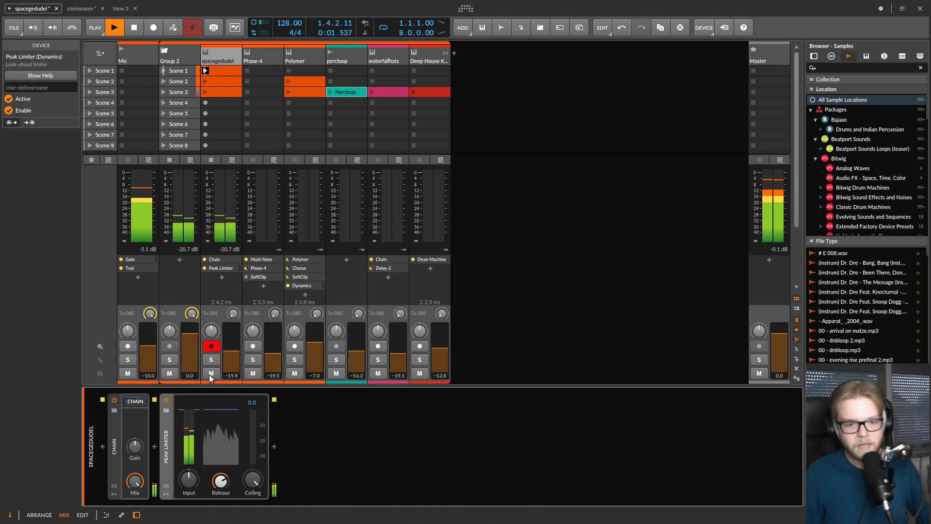
key(Delete)
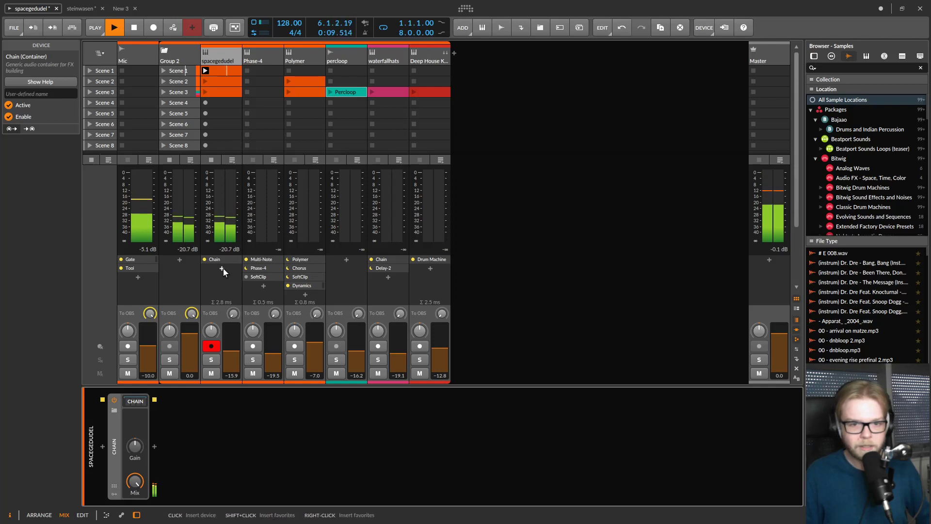
- Re-add Peak Limiter after Chain and raise its input gain to +1.5 dB
click(222, 268)
text(peak)
key(Return)
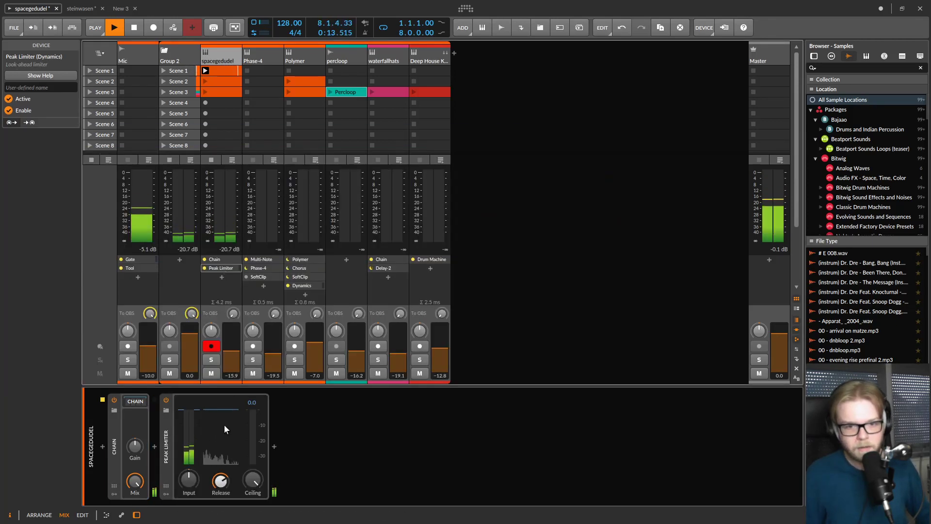
drag(197, 480, 198, 472)
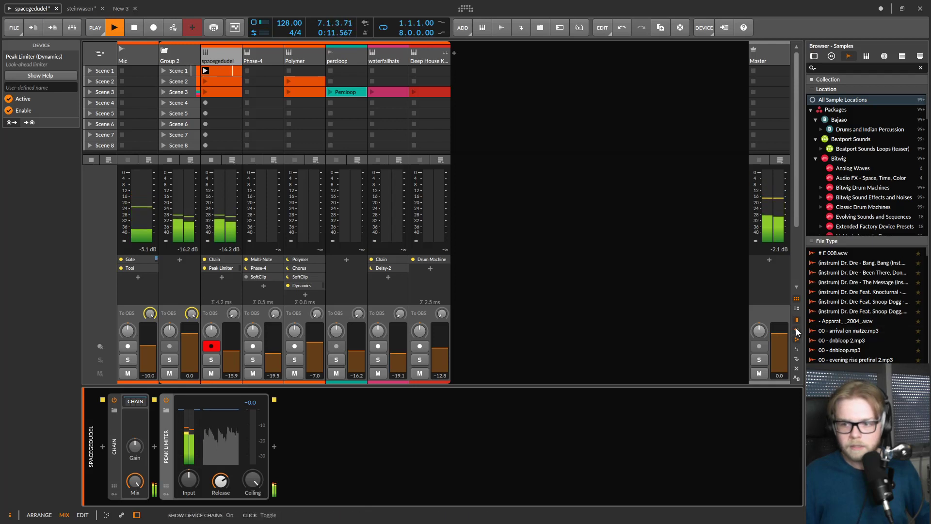
- Display each mixer channel's input and output routing
click(797, 356)
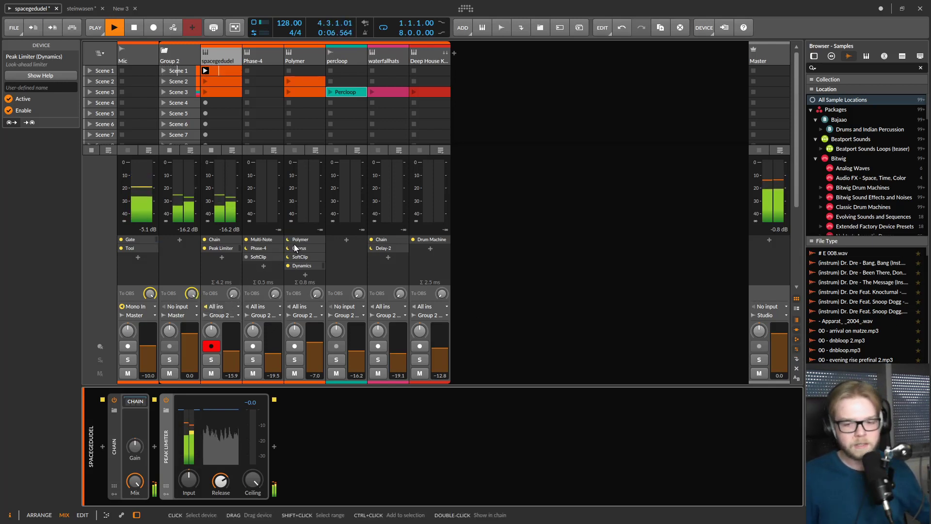
key(alt+Tab)
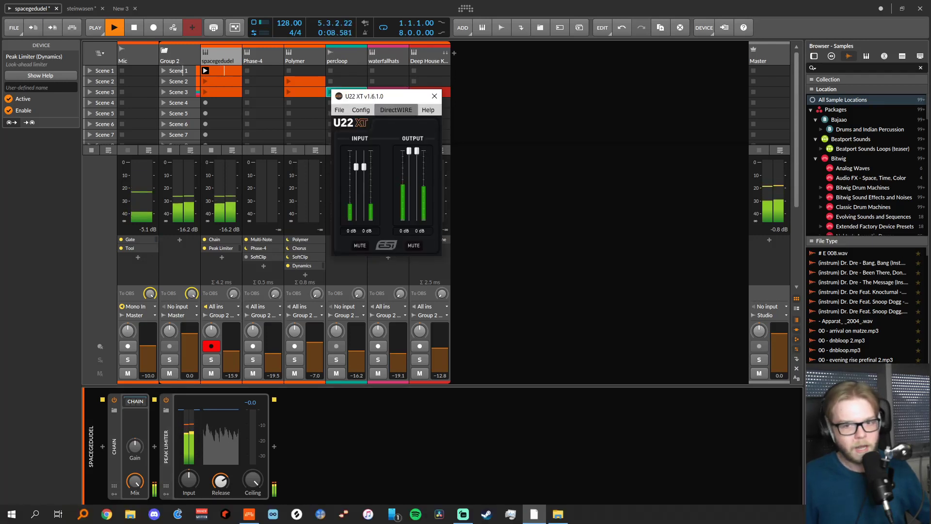
drag(408, 97, 418, 145)
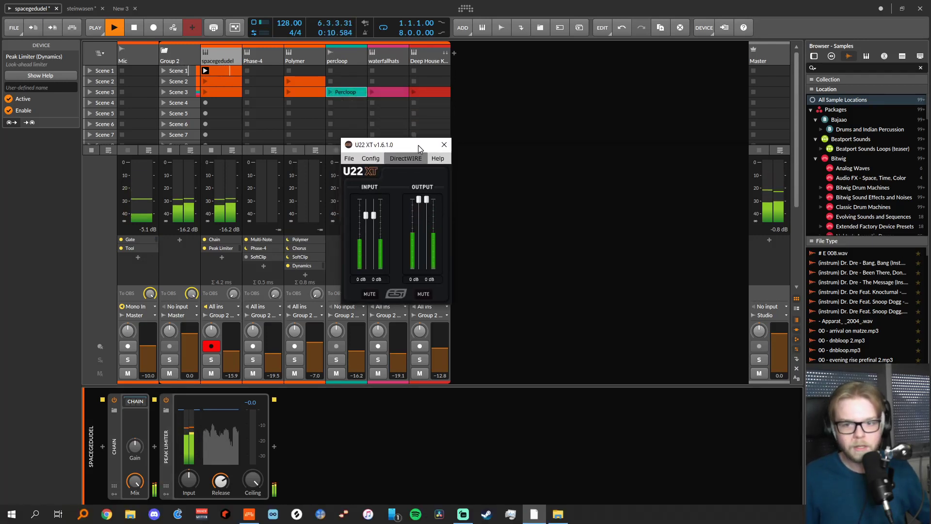
click(421, 160)
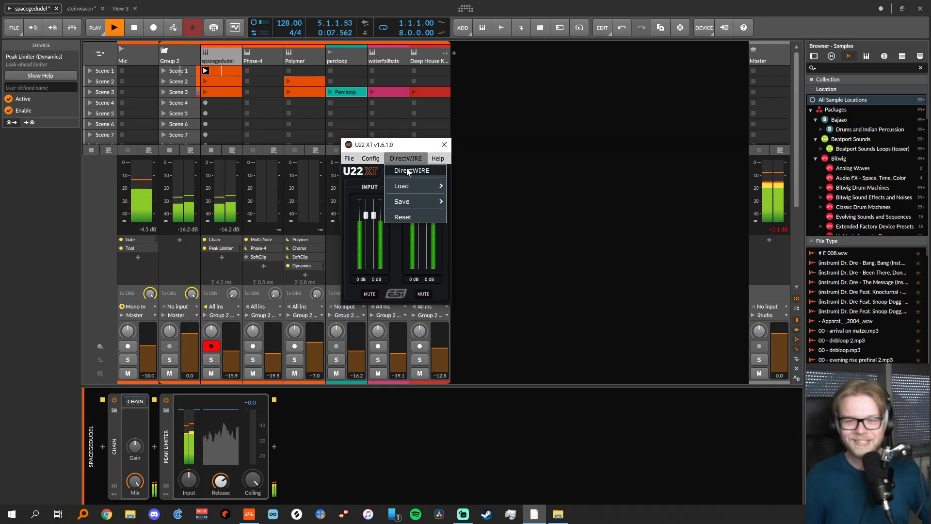
click(406, 167)
drag(502, 138, 509, 191)
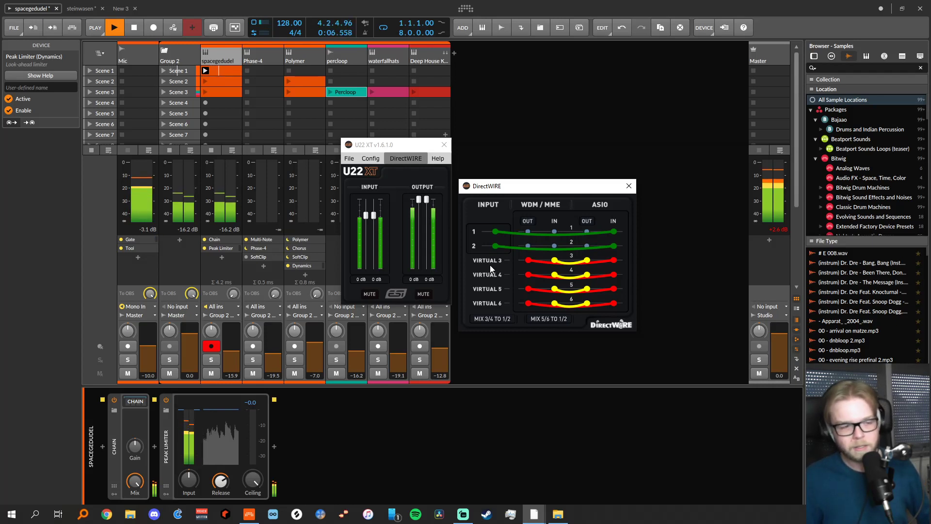
click(629, 185)
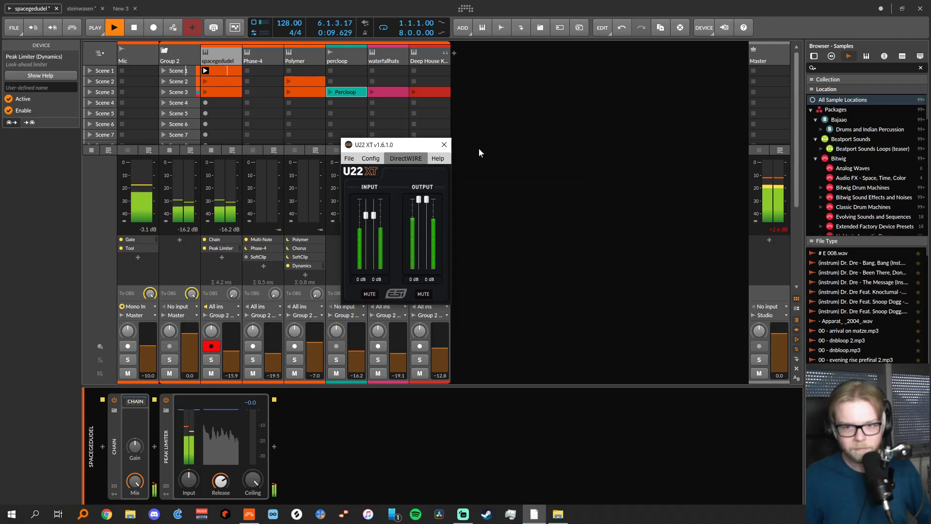
- Close the U22 XT control panel, show FX tracks, and add a new effect track
click(443, 145)
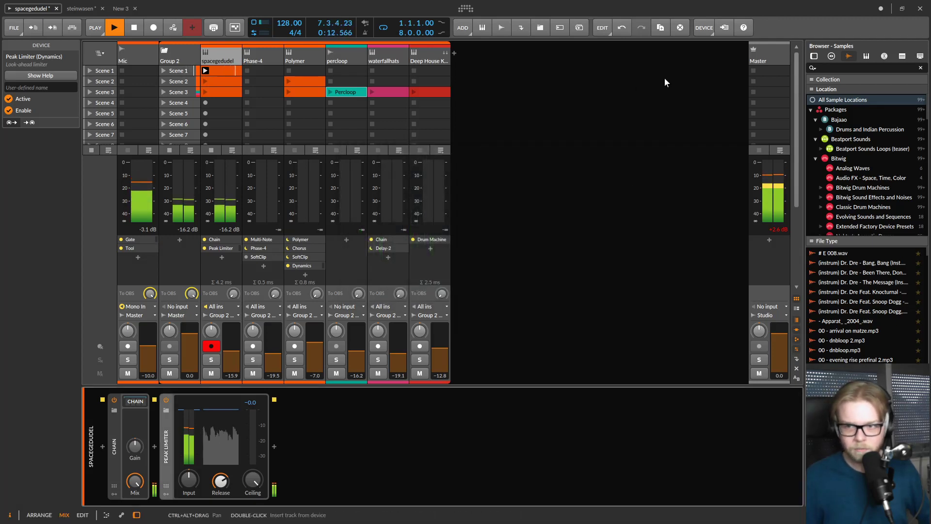
click(796, 362)
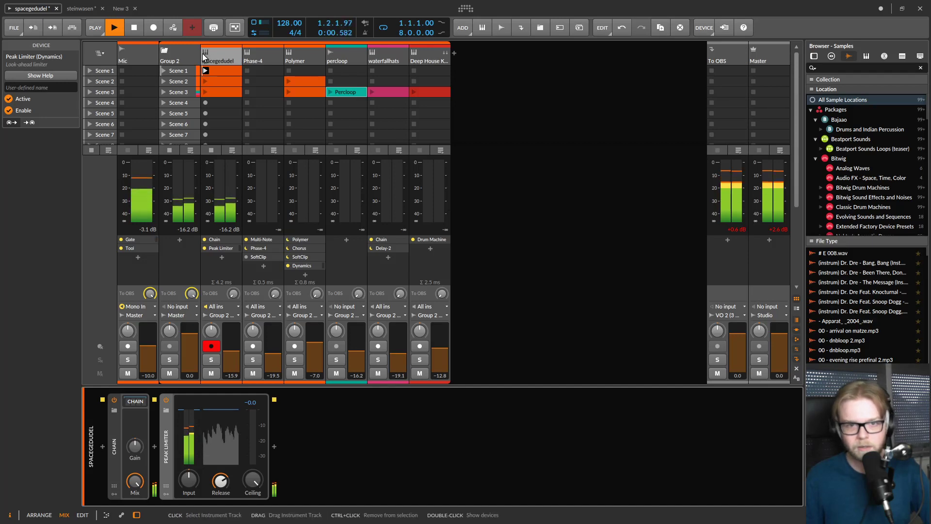
right_click(464, 79)
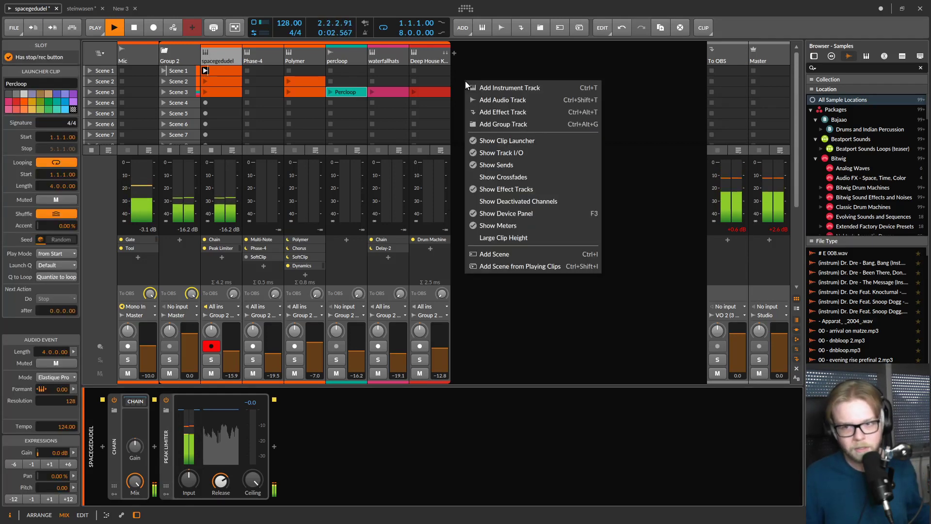
click(476, 115)
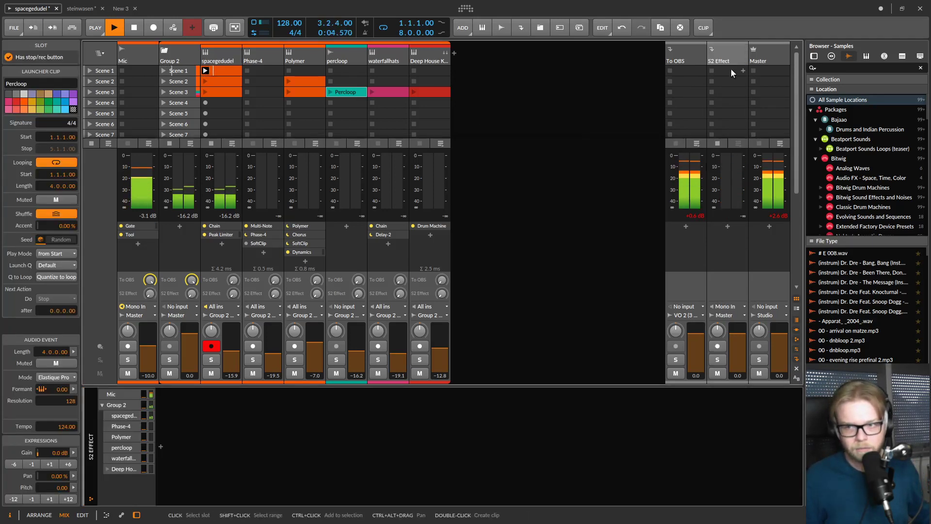
- Insert a Reverb device on the new S2 Effect track
right_click(530, 69)
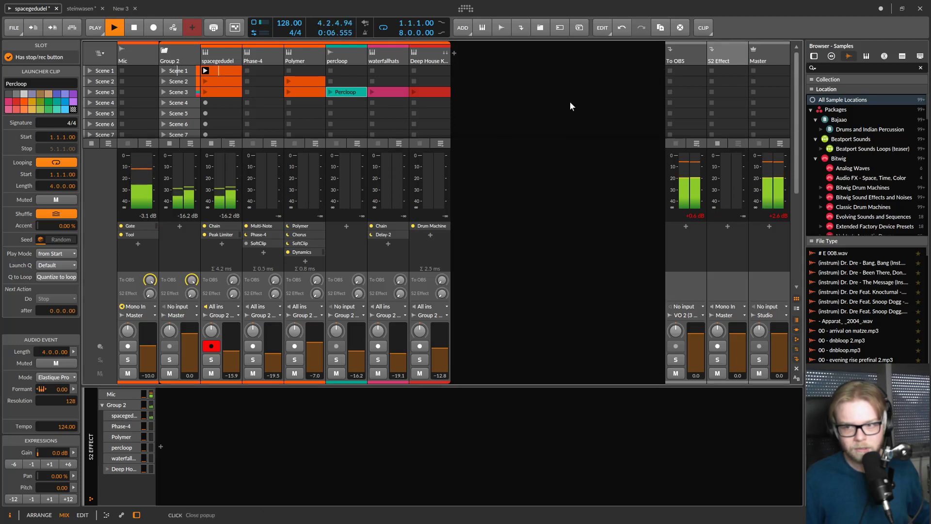
click(730, 57)
click(731, 223)
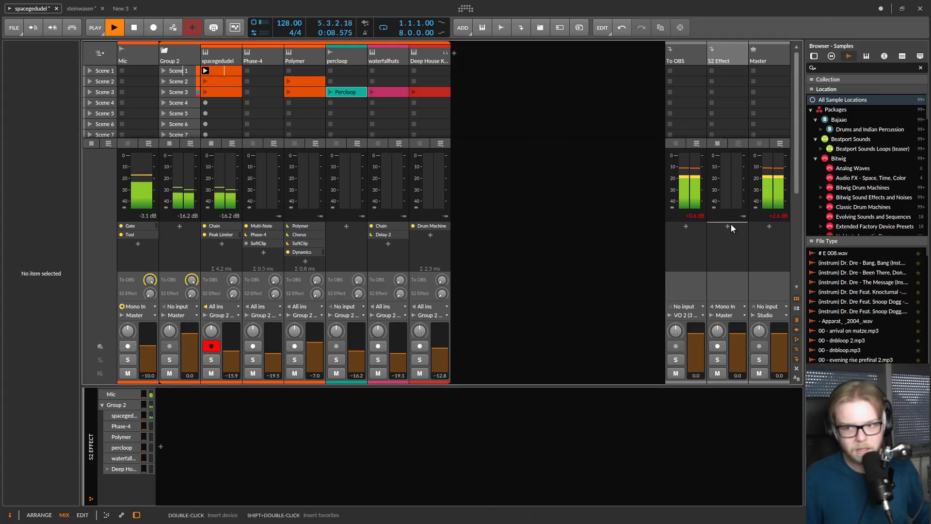
click(728, 224)
text(re)
key(Down)
key(Down)
key(Down)
key(Down)
key(Down)
key(Down)
key(Down)
key(Down)
key(Return)
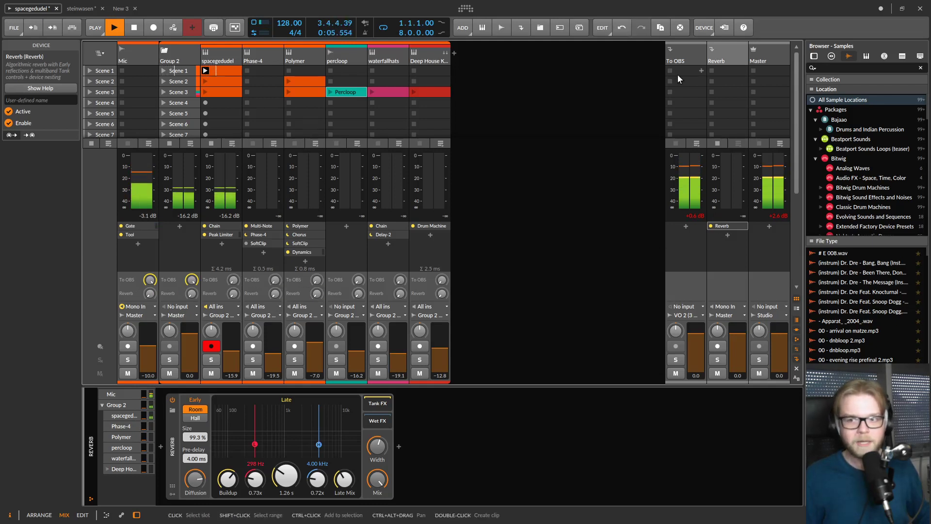
click(682, 44)
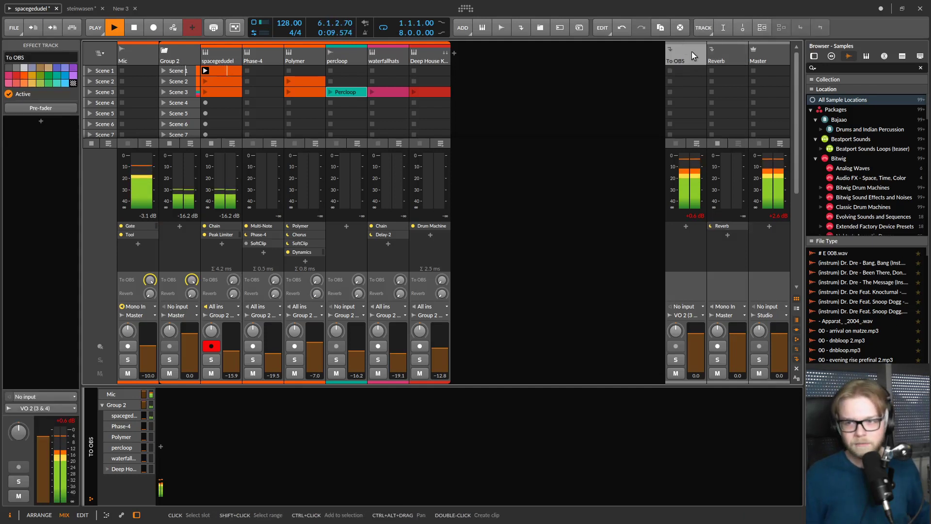
click(685, 226)
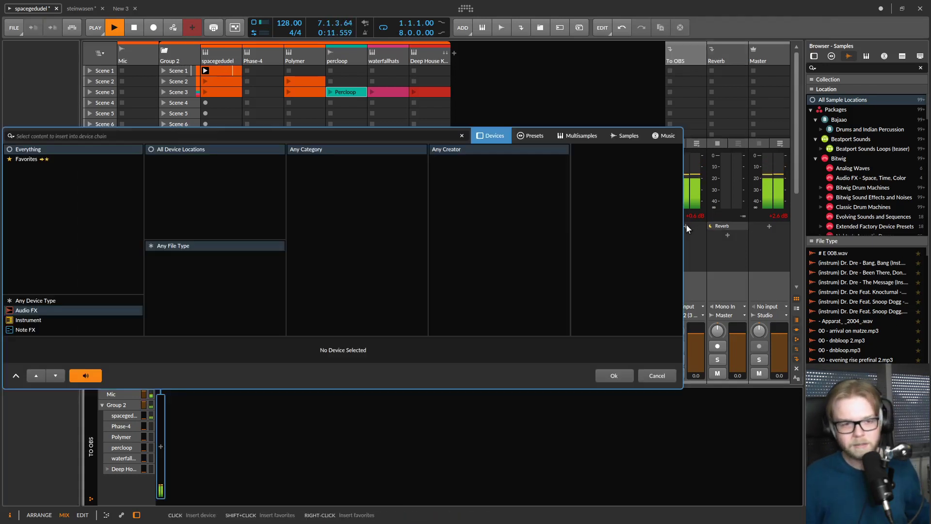
text(pitch)
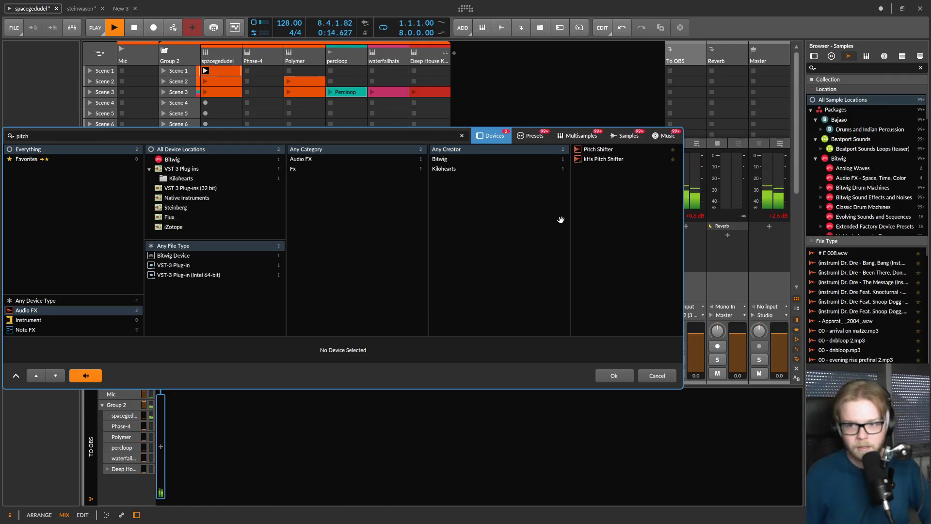
key(Return)
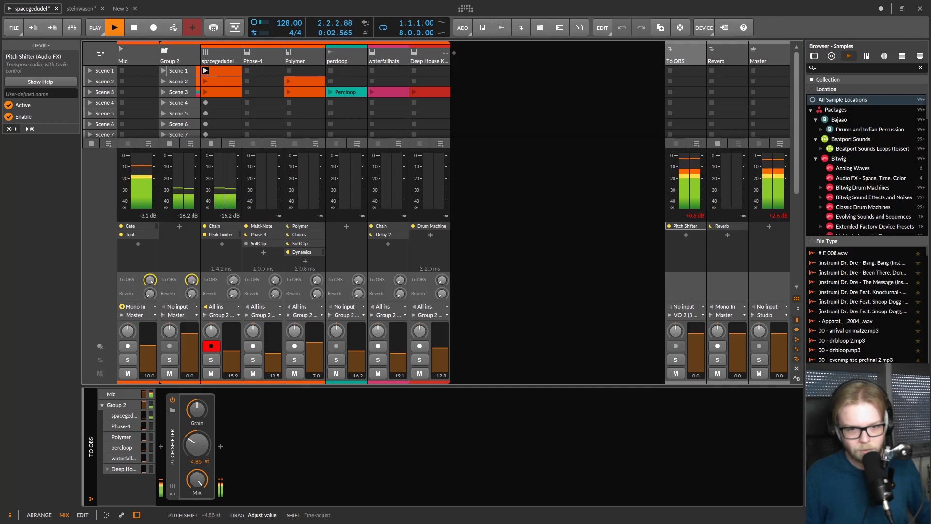
drag(197, 443, 196, 440)
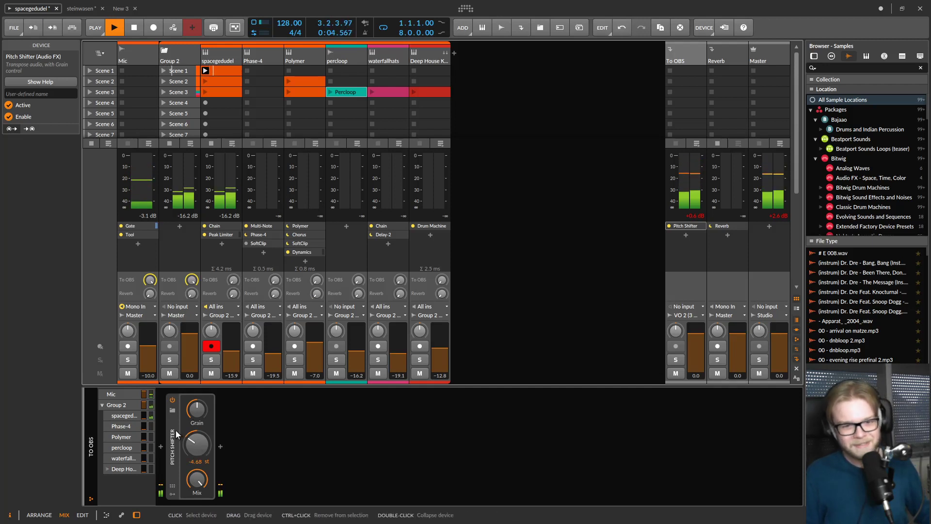
key(Delete)
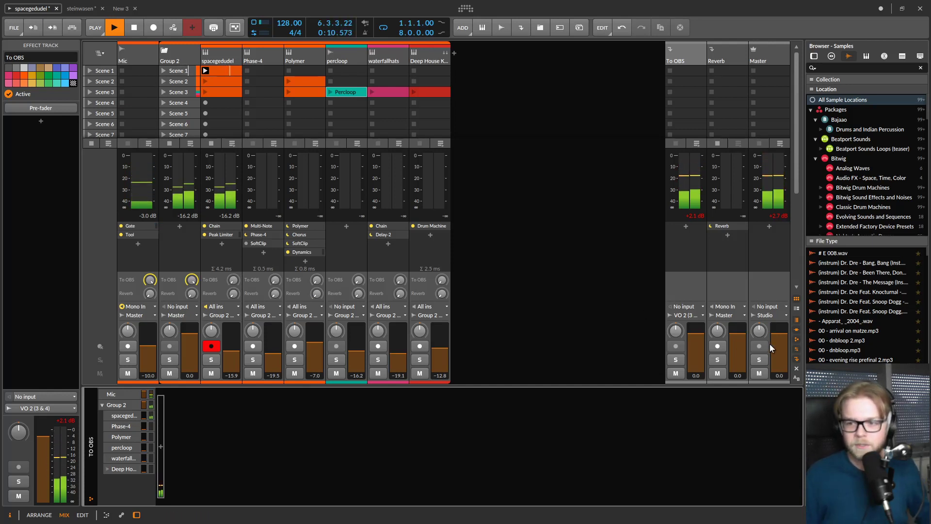
click(795, 360)
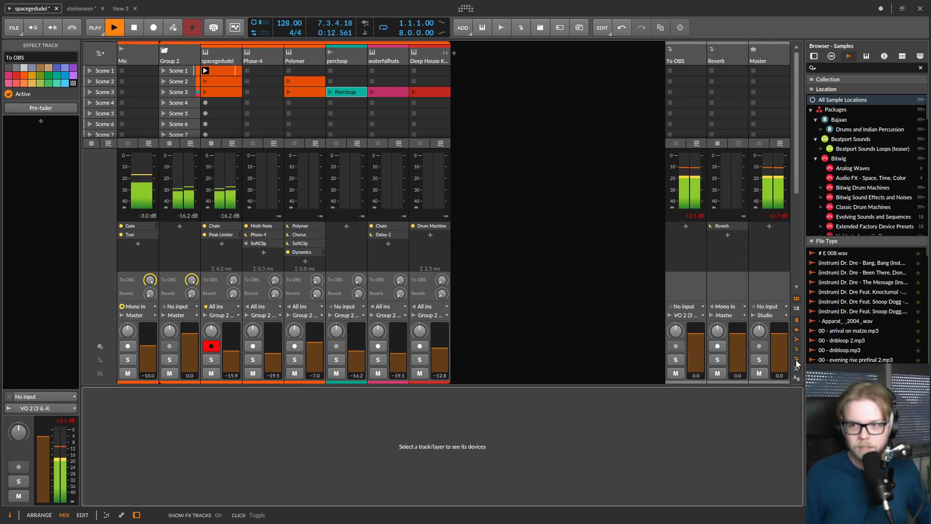
click(713, 48)
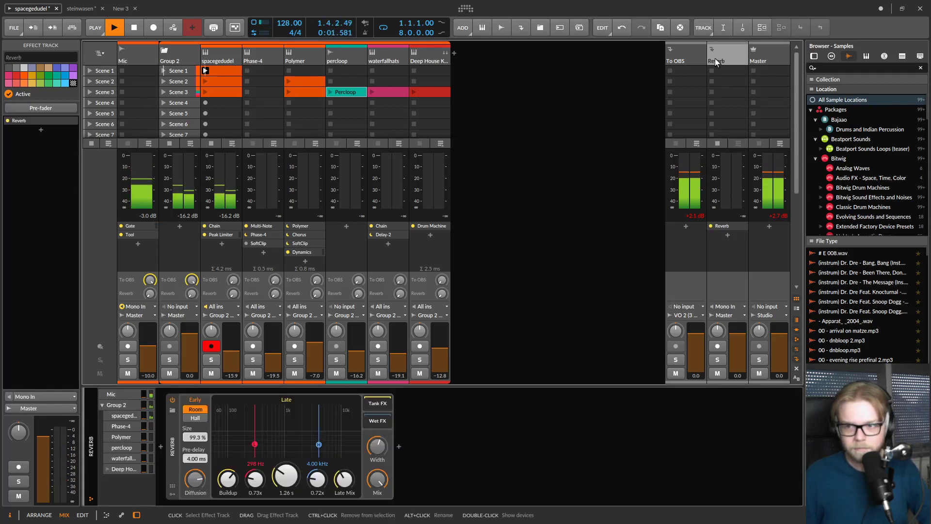
- Delete the Reverb effect track, restart playback, and launch waterfallhats' Scene 3 clip
key(Delete)
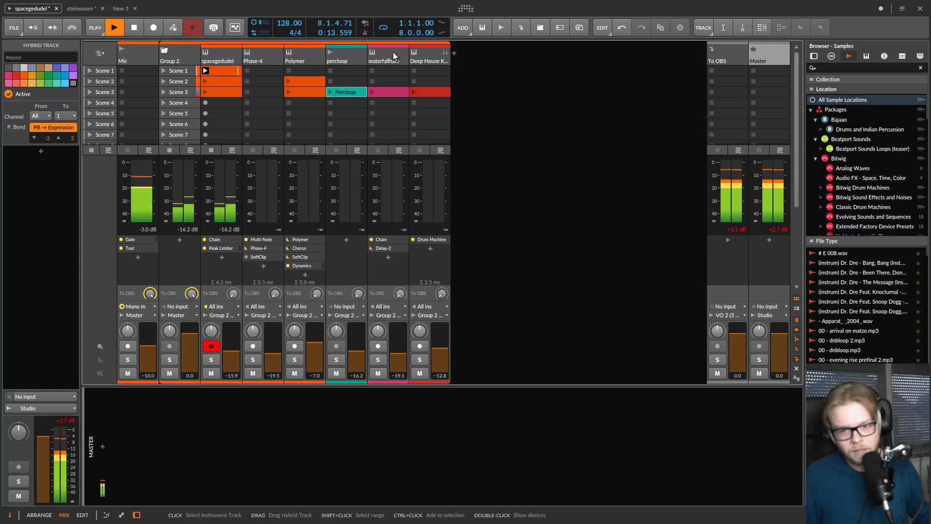
key(space)
key(space)
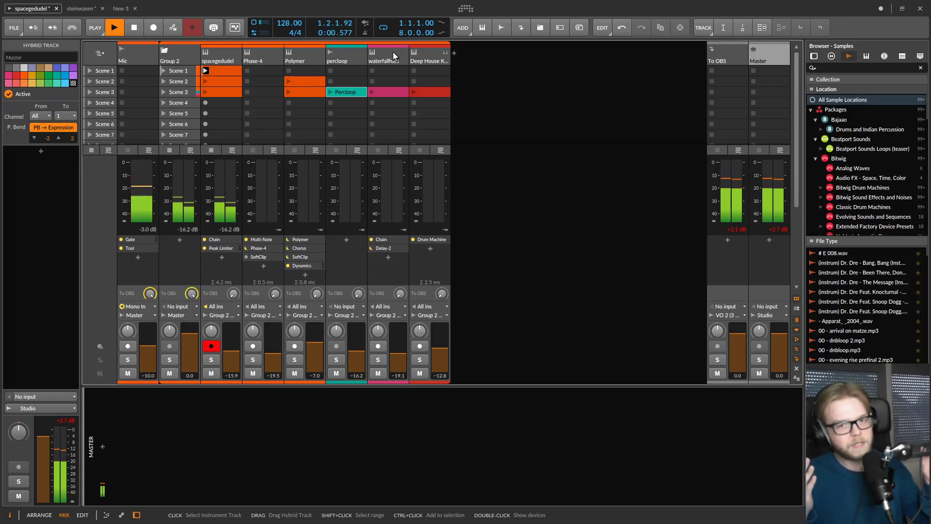
click(370, 92)
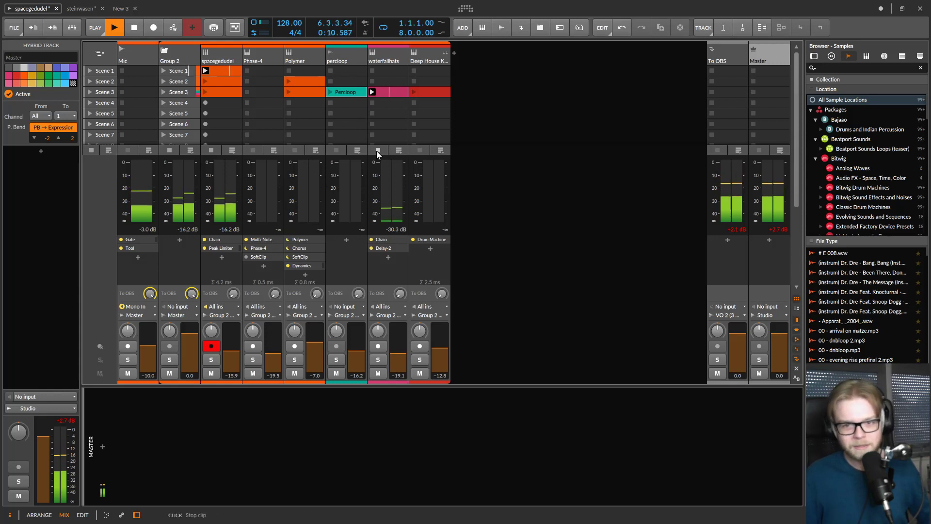
- Stop the waterfallhats clip and deactivate the waterfallhats track
click(383, 81)
click(385, 57)
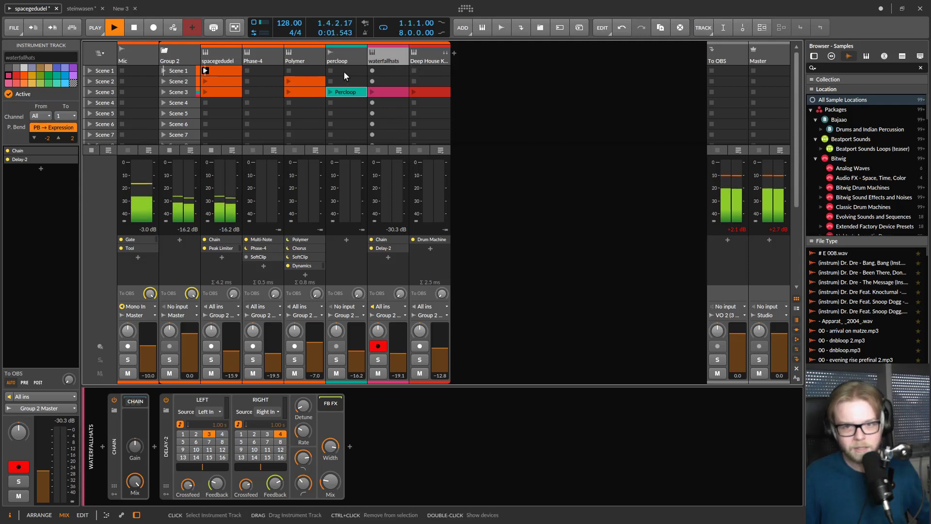
key(Delete)
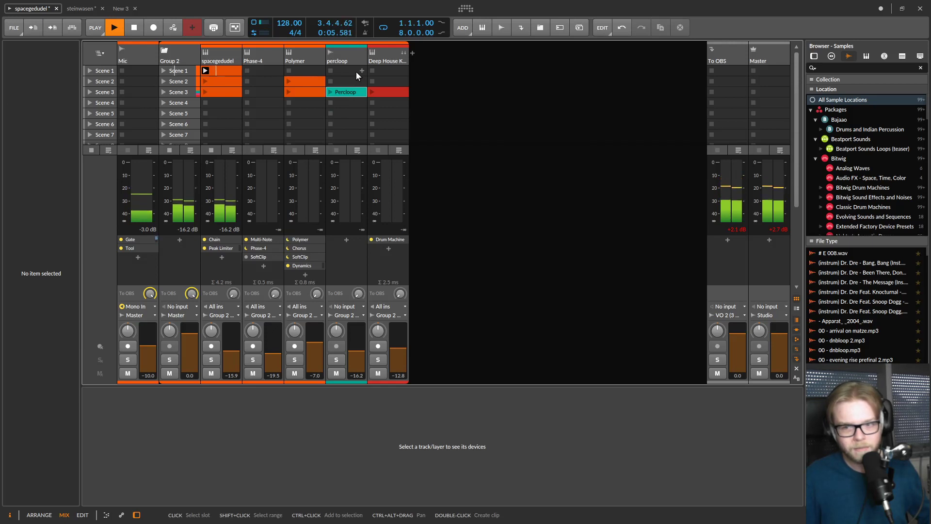
- Toggle Show deactivated tracks on and off, leaving it Off
click(797, 370)
click(797, 370)
click(798, 370)
click(397, 59)
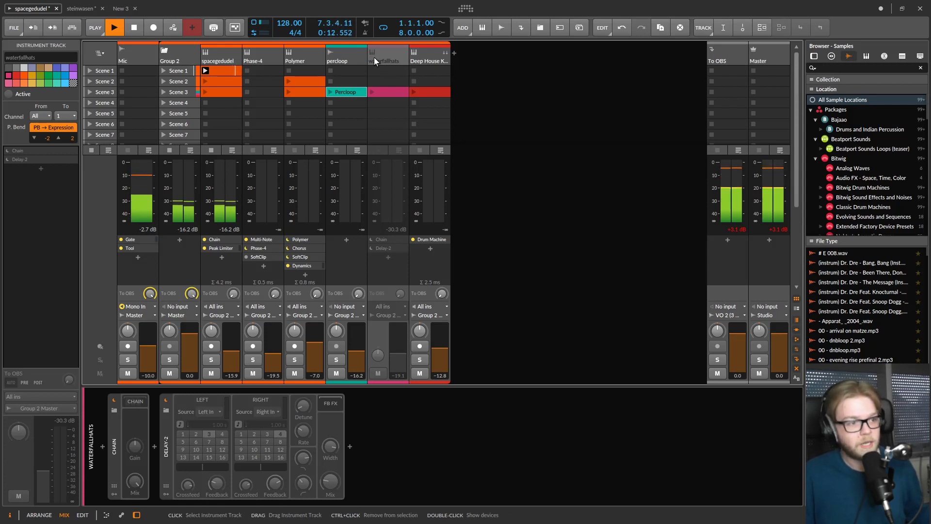
click(798, 368)
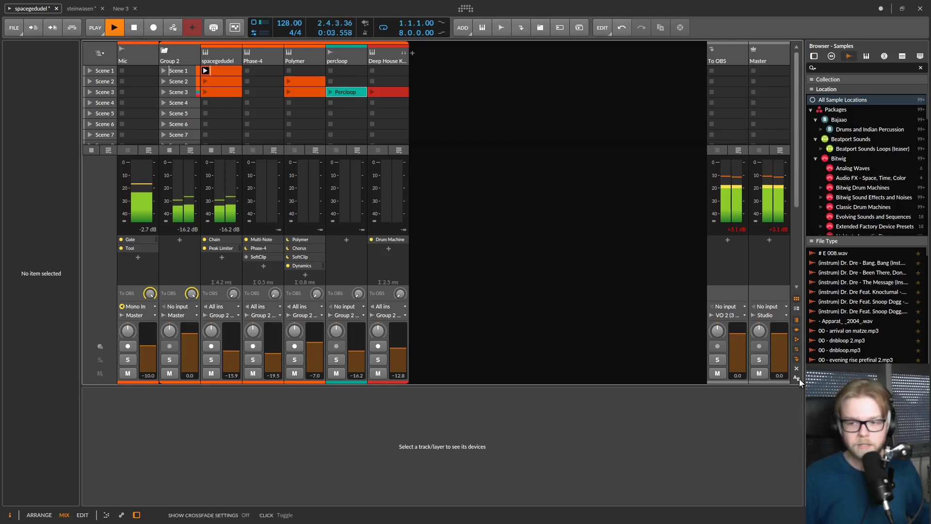
- Show crossfade settings, recentre the master crossfader, set Polymer to A/B, then hide them
click(797, 378)
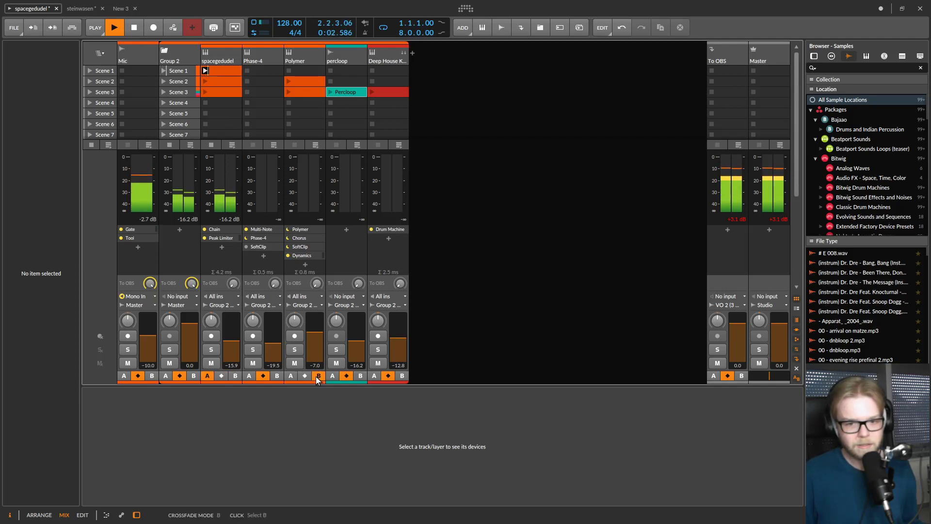
drag(773, 376, 788, 376)
double_click(783, 376)
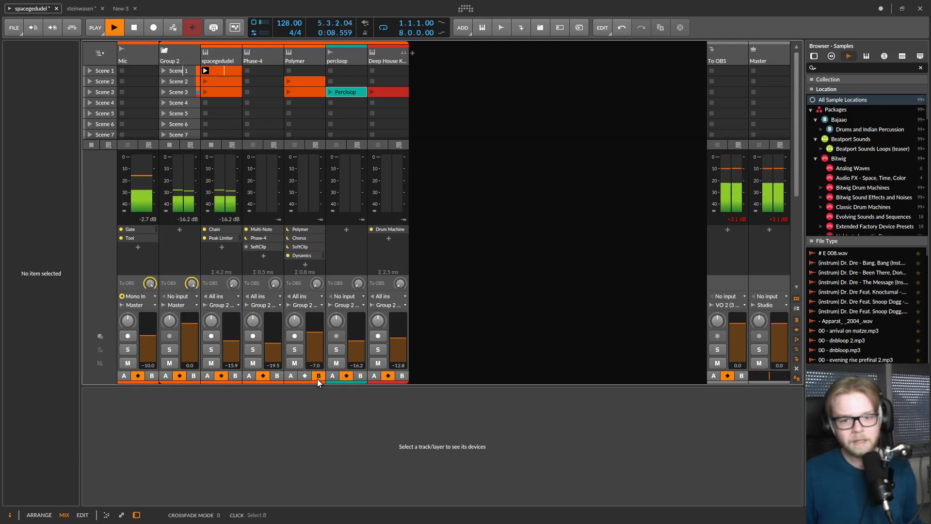
click(302, 379)
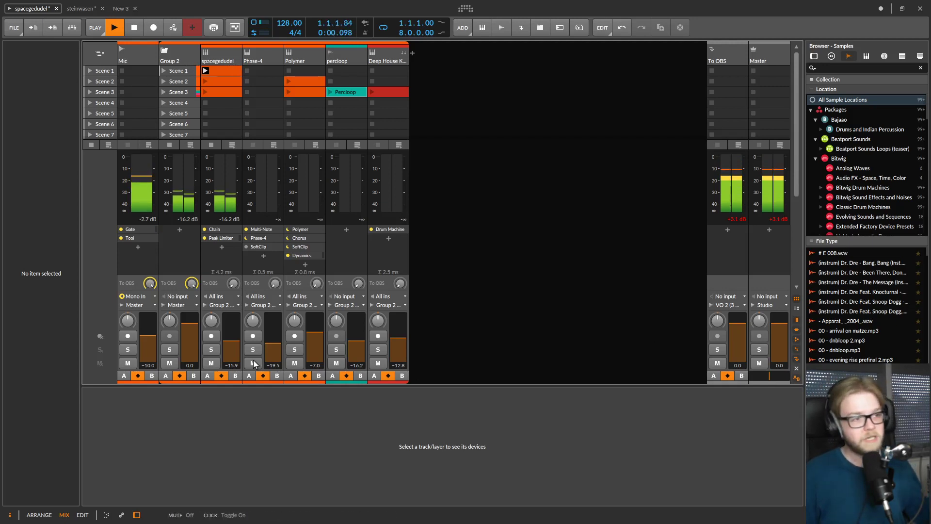
click(797, 378)
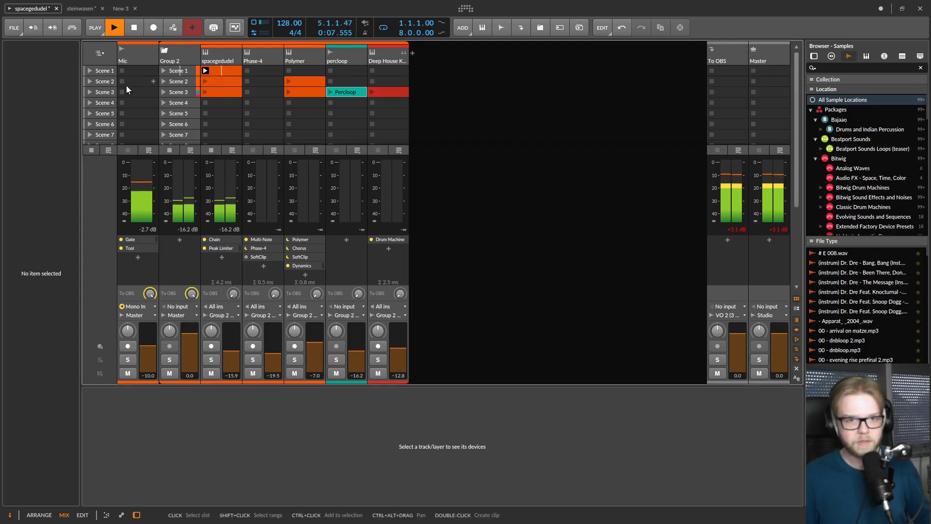
- Select the percloop track and insert Delay-2 into its device chain
click(229, 57)
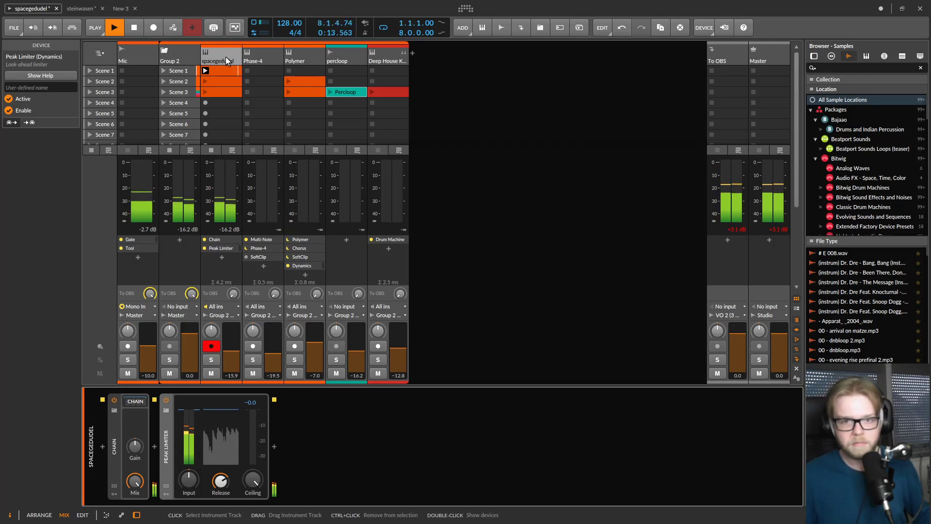
click(336, 54)
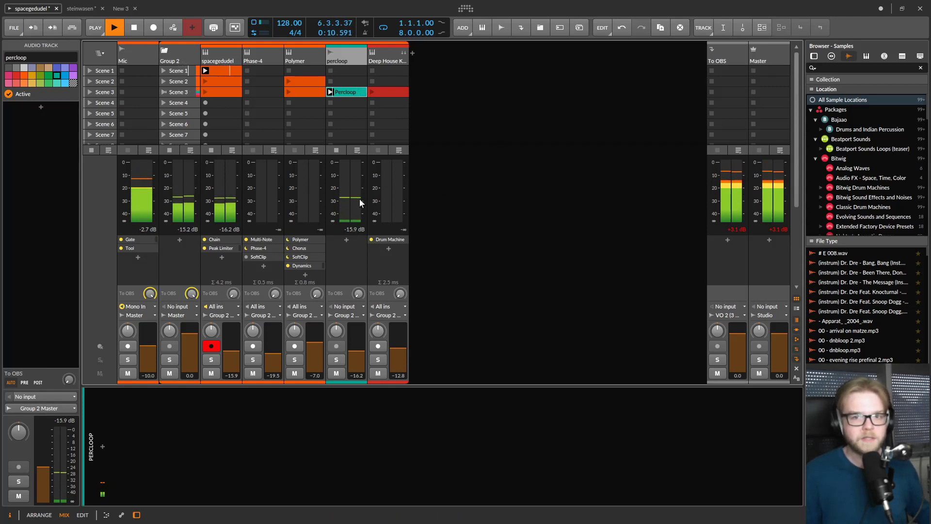
key(alt+1)
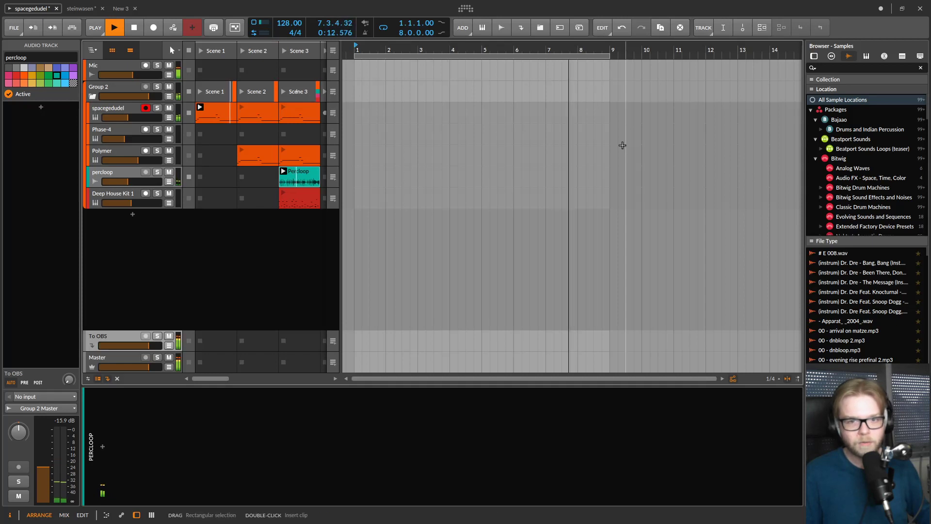
key(alt+2)
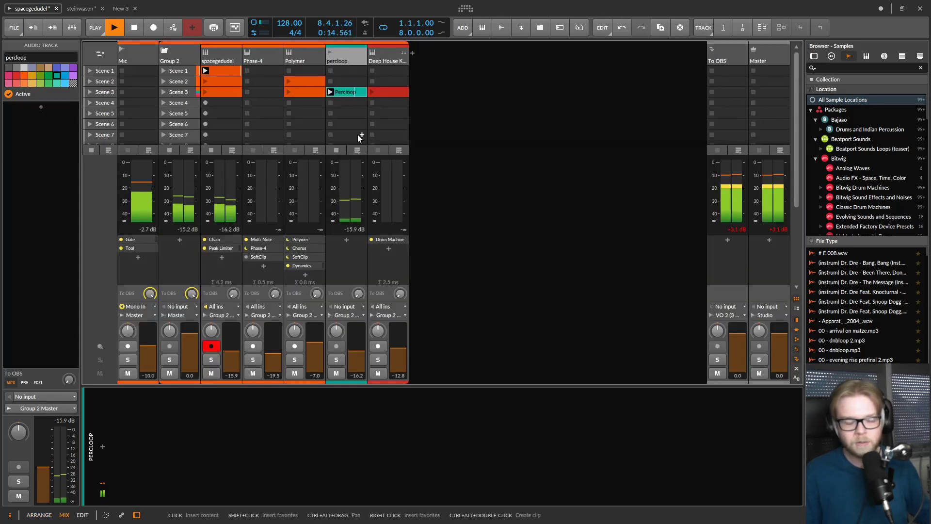
click(347, 243)
text(de)
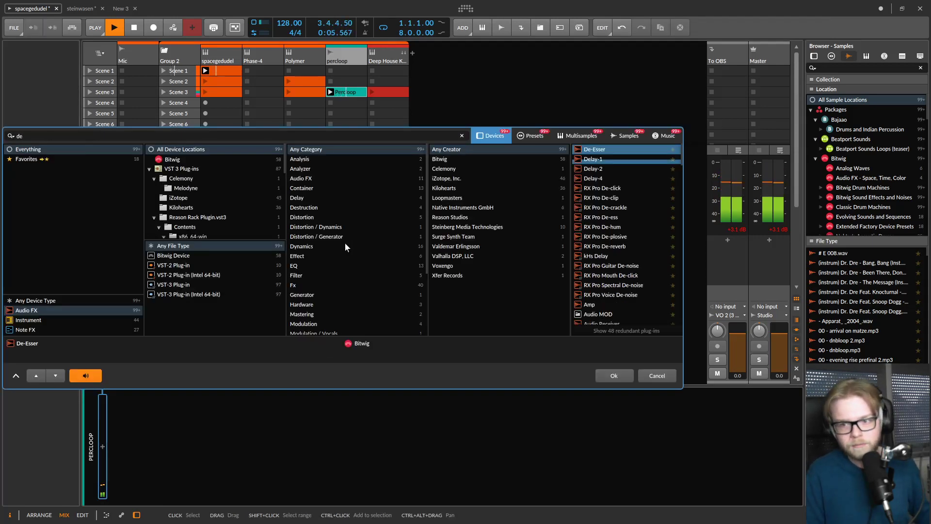
key(Down)
key(Return)
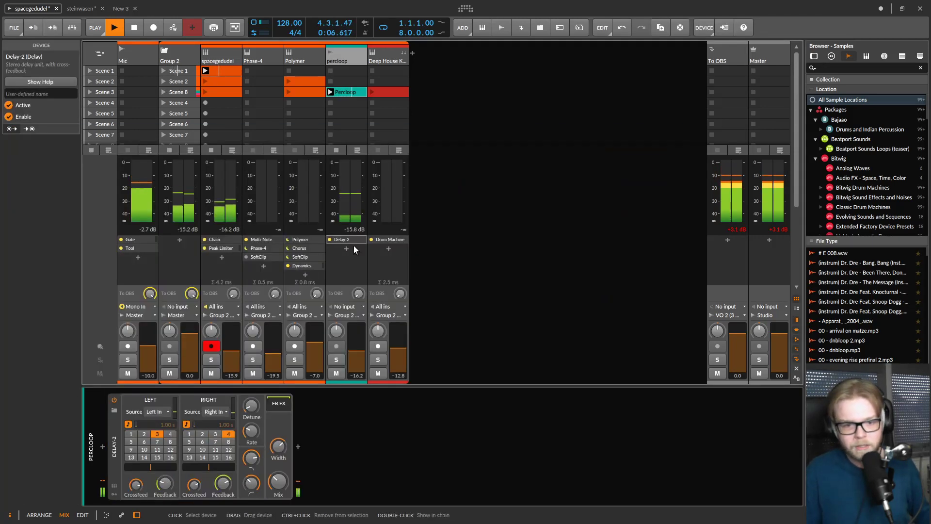
- Set Delay-2 Left to 2 beats, add Pitch Shifter to FB FX, mix 45.5%/66%, detune 16 cents
click(144, 433)
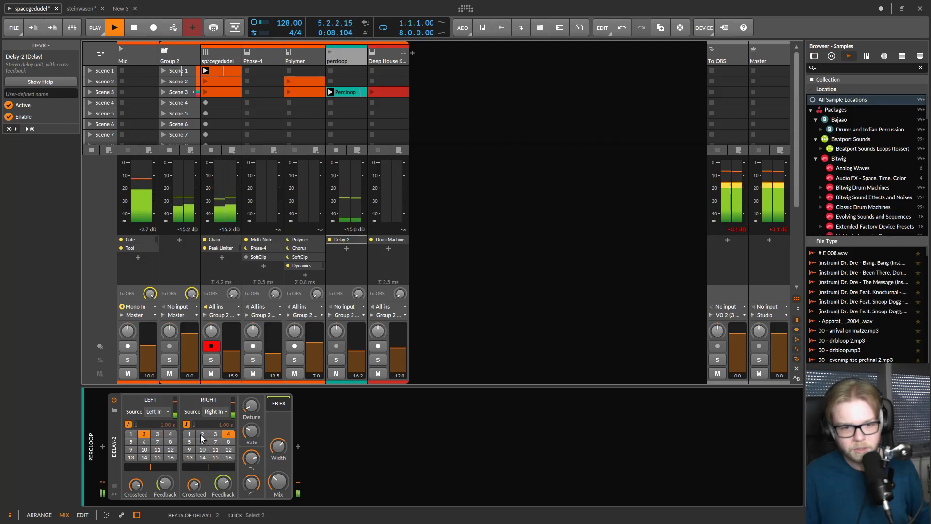
click(274, 404)
click(297, 446)
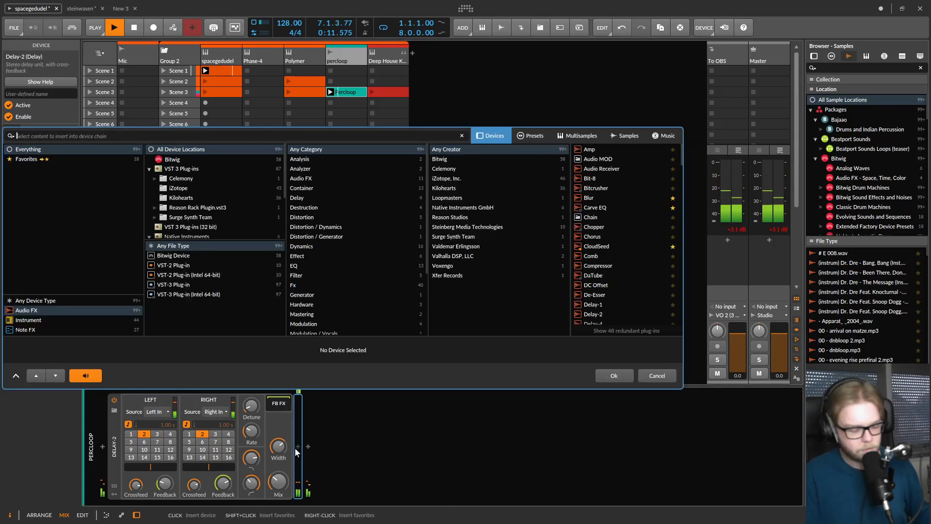
text(pitch)
key(Return)
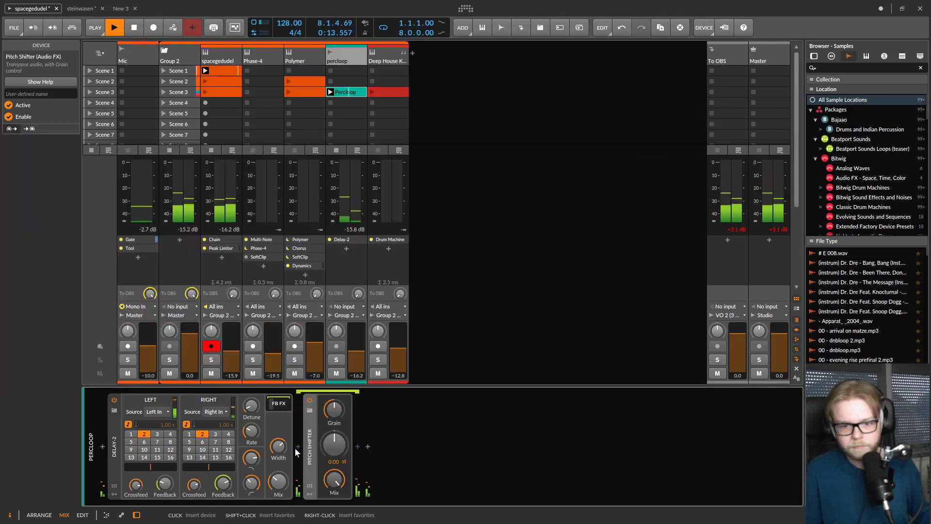
drag(278, 482, 278, 499)
drag(334, 479, 334, 481)
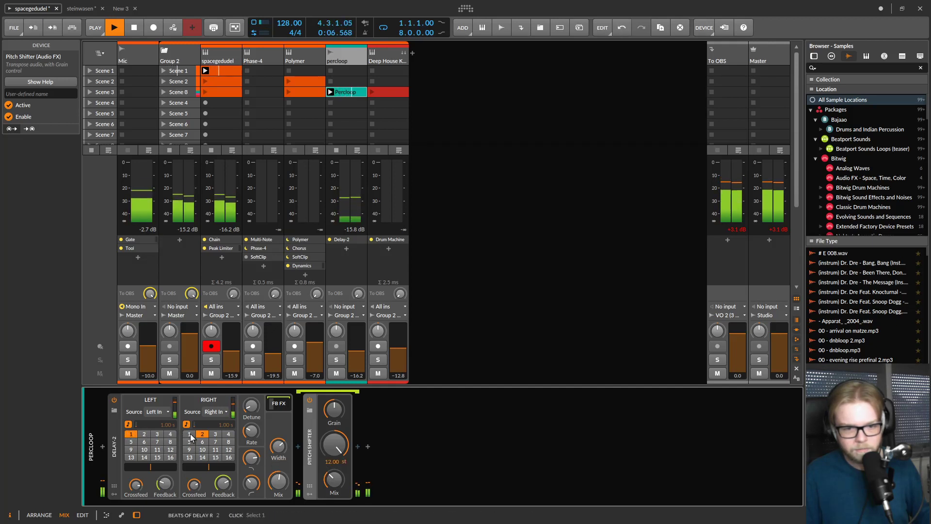
drag(244, 409, 243, 407)
- Add a Reverb after Pitch Shifter with 3.72 s decay, then hide the feedback chain
click(357, 446)
text(re)
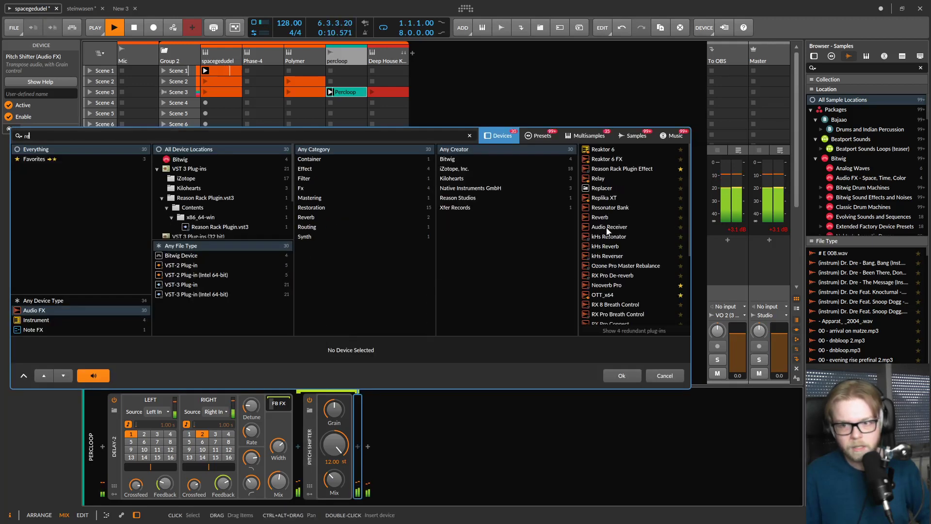
click(606, 219)
double_click(606, 219)
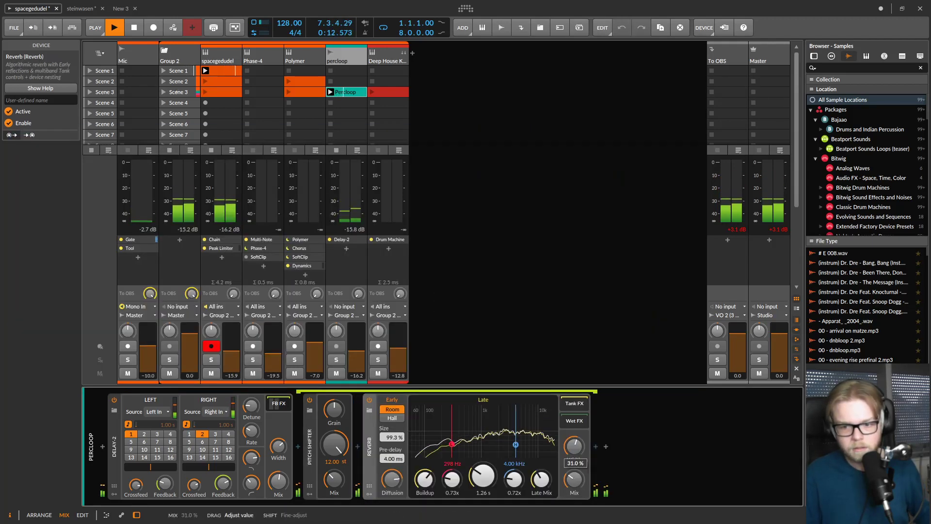
drag(483, 474, 525, 470)
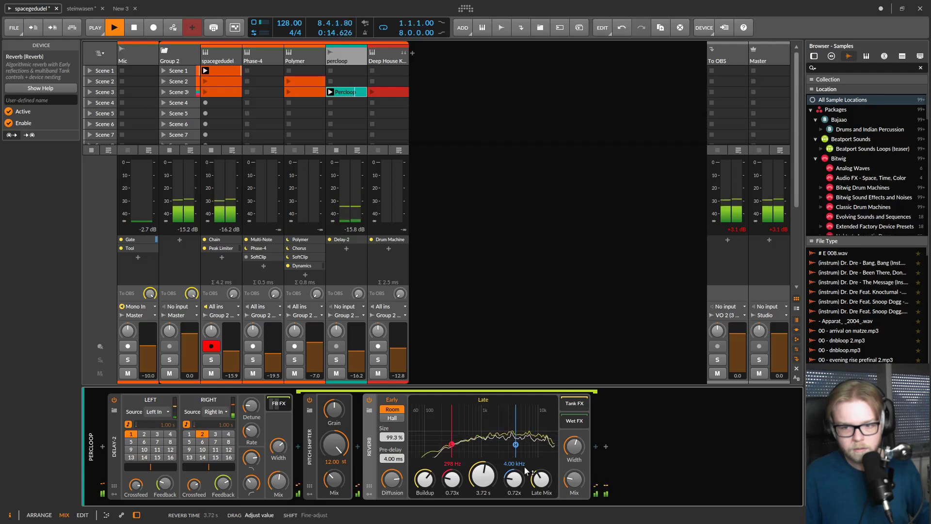
click(273, 408)
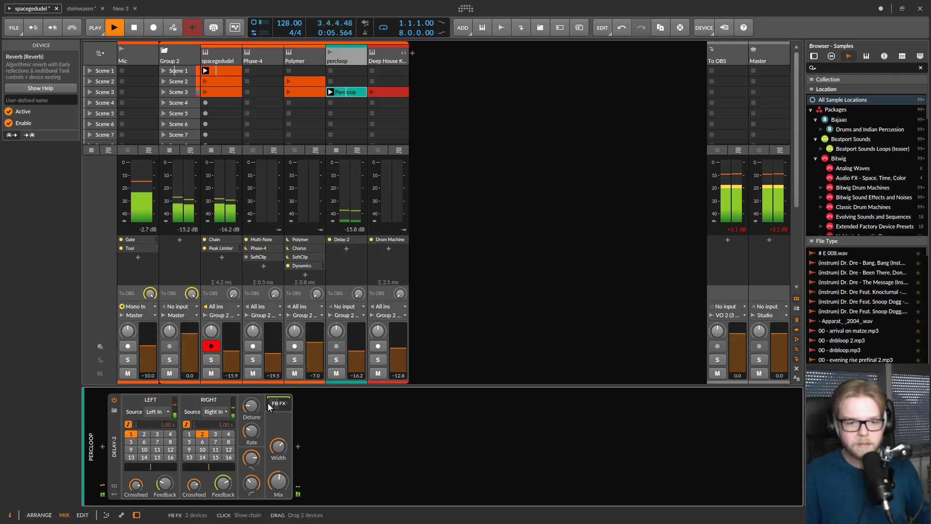
- Collapse Delay-2, insert EQ+ after it, and drag a +7.4 dB bell boost at 2.29 kHz
double_click(115, 428)
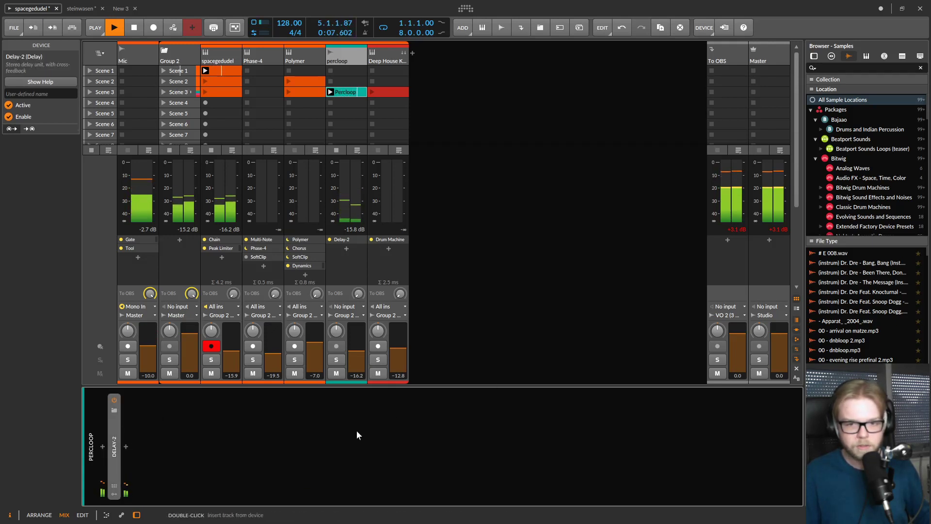
click(346, 249)
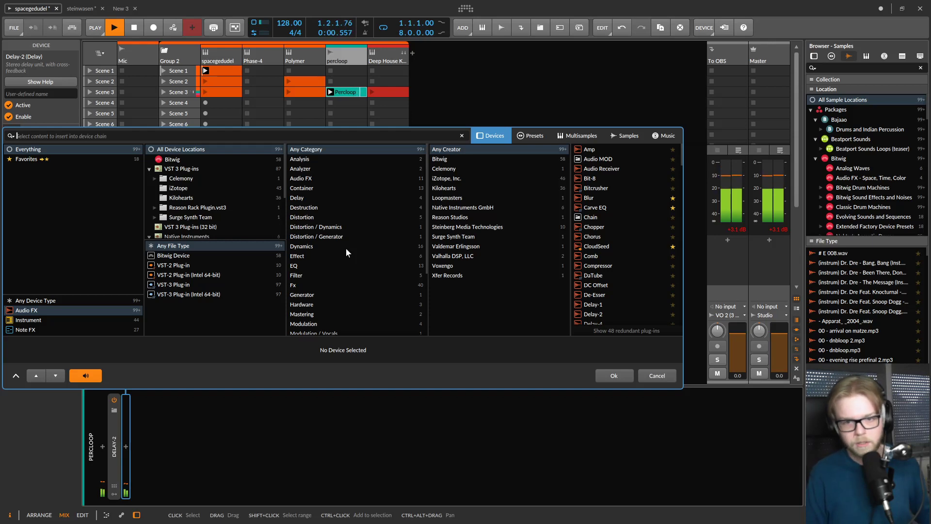
text(eq)
key(Down)
key(Down)
key(Up)
key(Return)
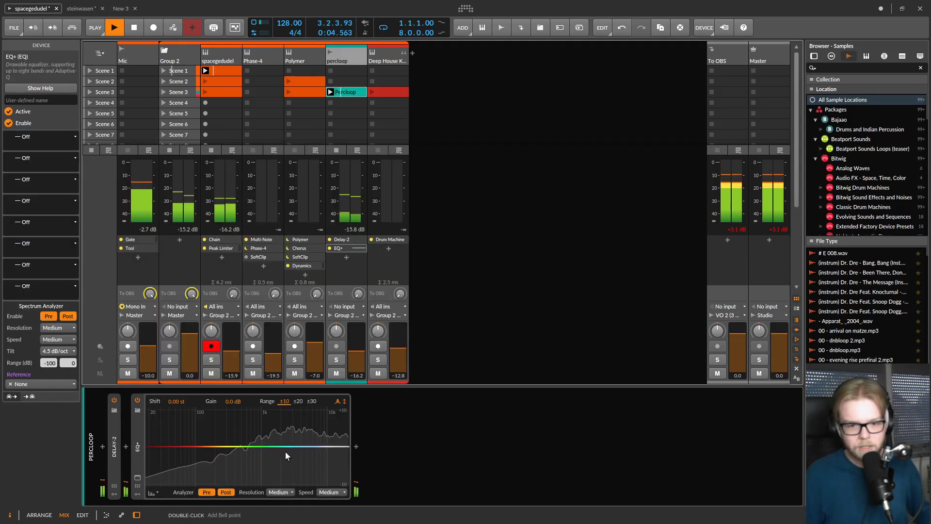
drag(283, 449, 285, 419)
- Add a Random modulator to EQ+ and map it to band 1 gain and frequency
click(156, 418)
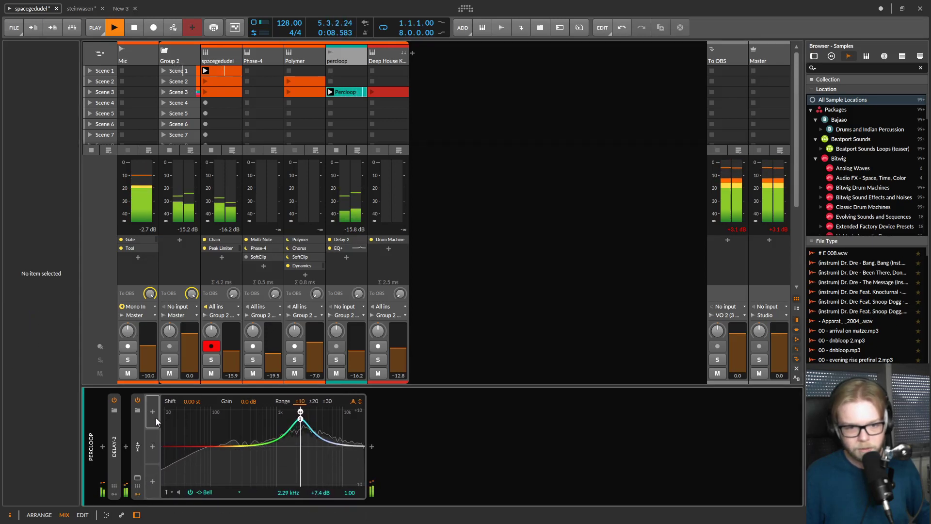
text(rand)
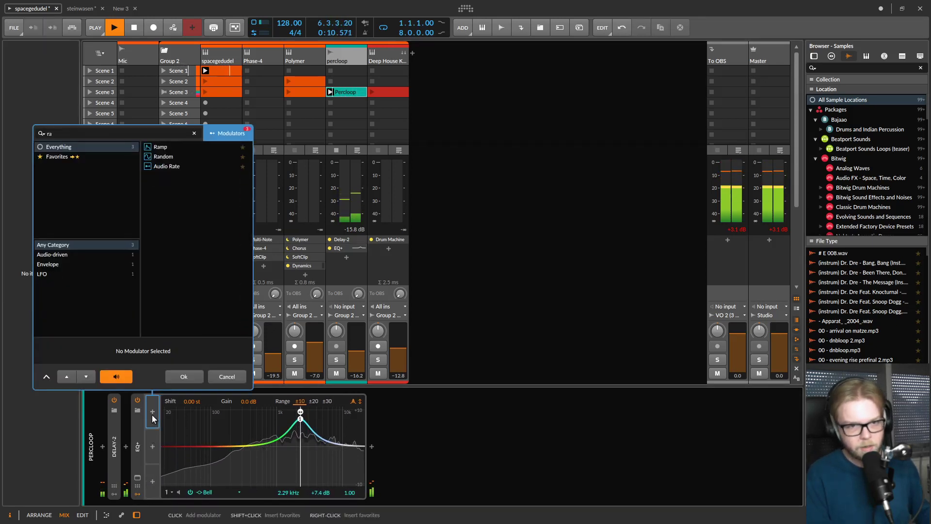
key(Return)
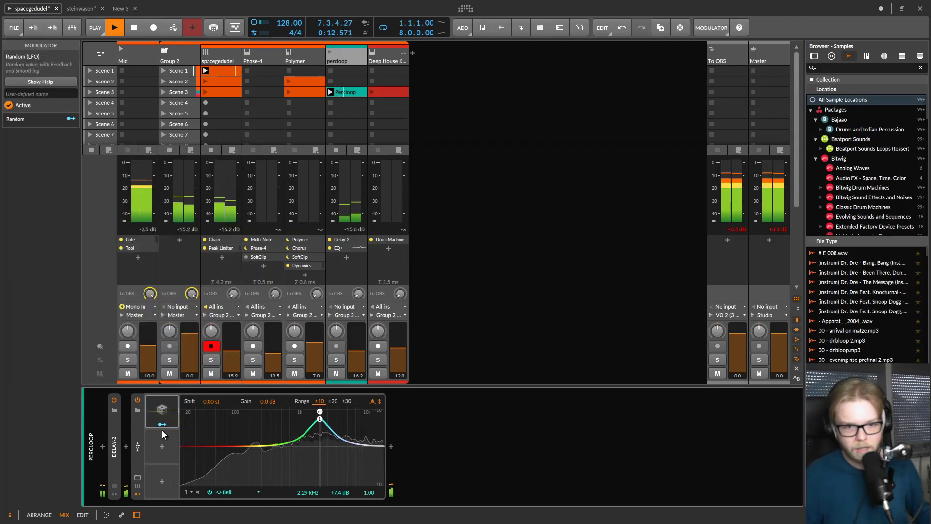
click(162, 423)
drag(328, 493, 307, 460)
click(162, 424)
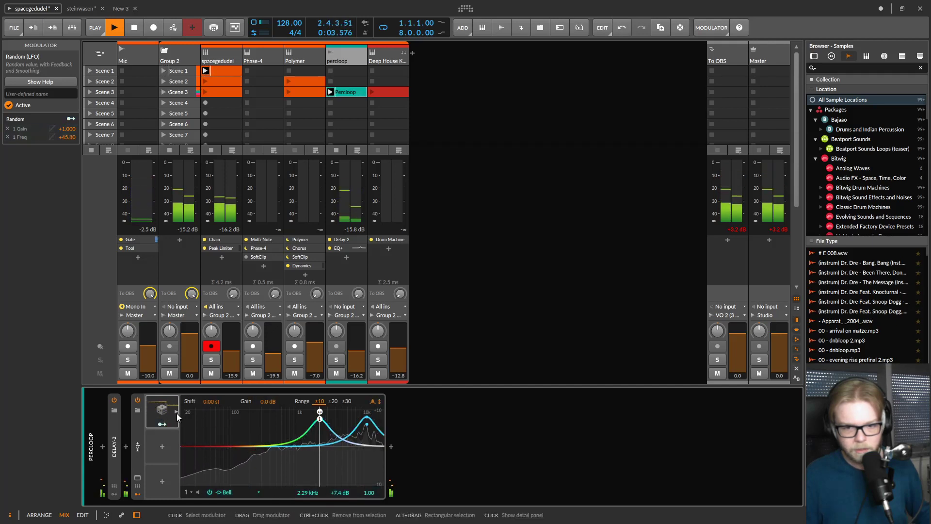
- Make the Random modulator bipolar with Feedback -65% and Smooth 86.5%, and adjust band 1 frequency
click(175, 411)
click(237, 477)
drag(214, 421, 214, 420)
mouse_move(215, 433)
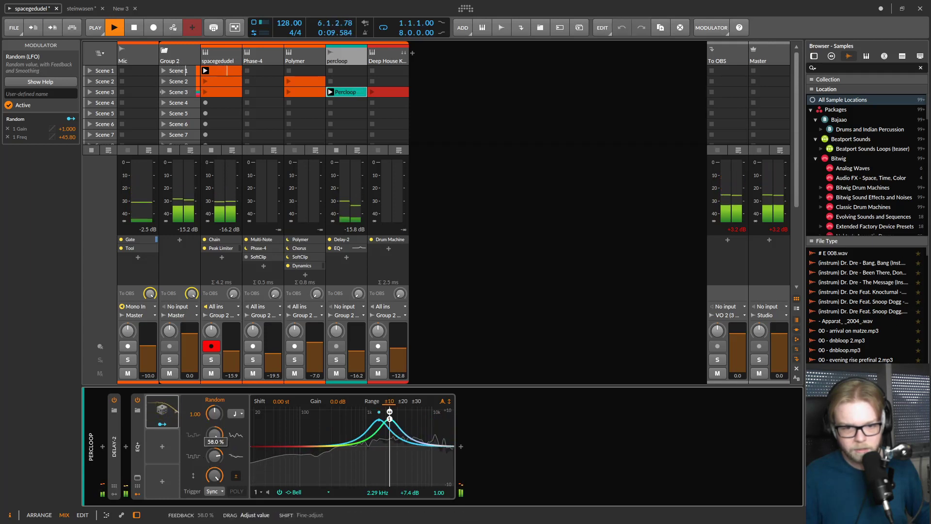
drag(214, 433, 214, 455)
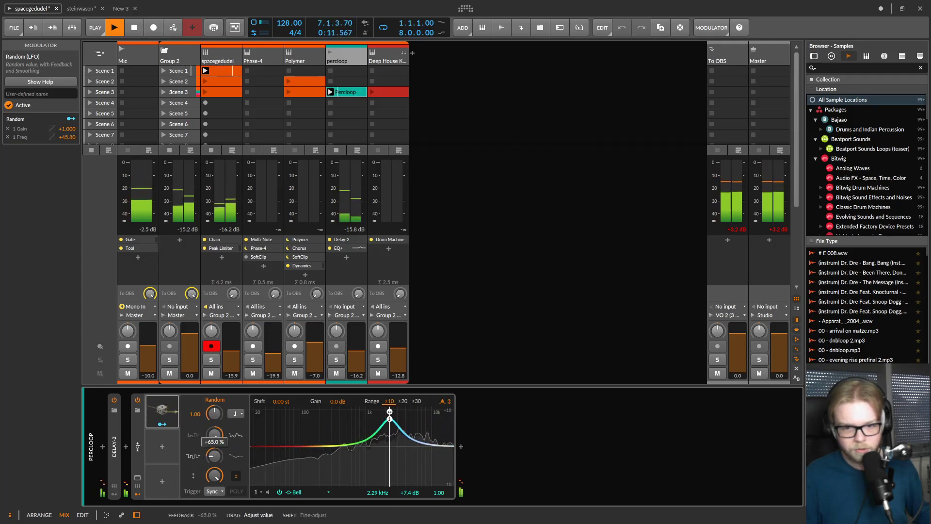
mouse_move(213, 413)
mouse_down()
mouse_move(214, 386)
mouse_move(214, 403)
mouse_up()
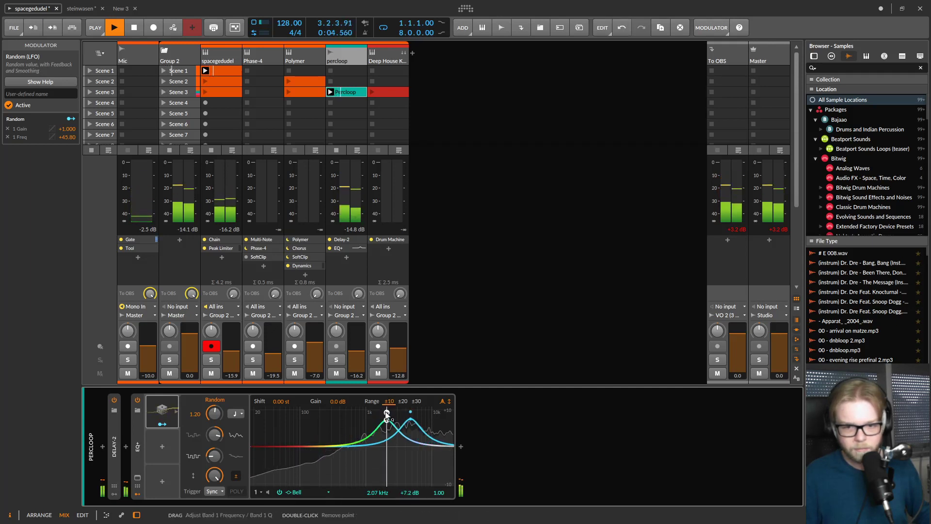
drag(386, 412, 392, 434)
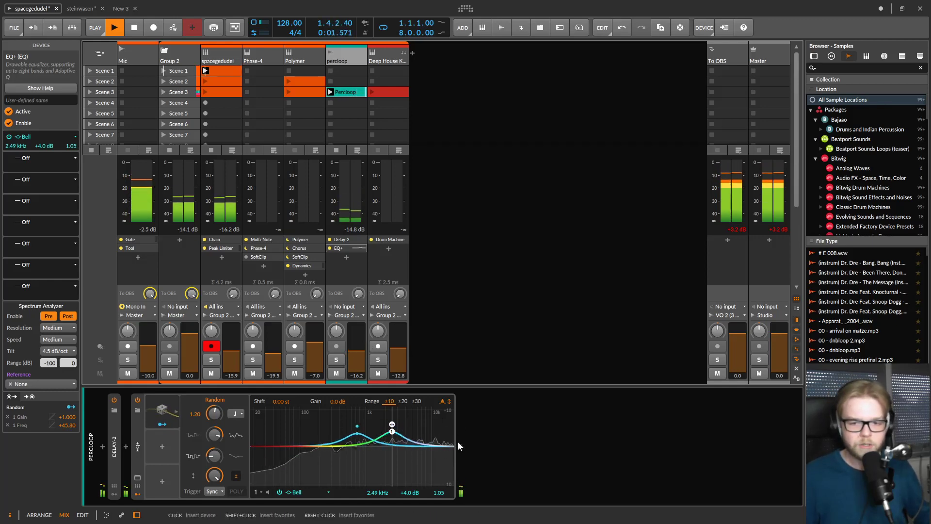
- Insert a Tool device after EQ+ on percloop
click(460, 443)
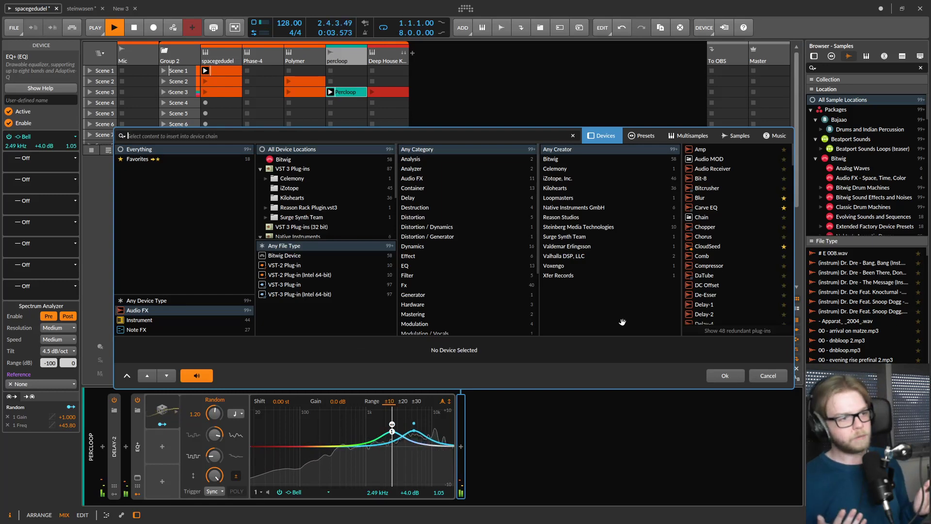
text(tool)
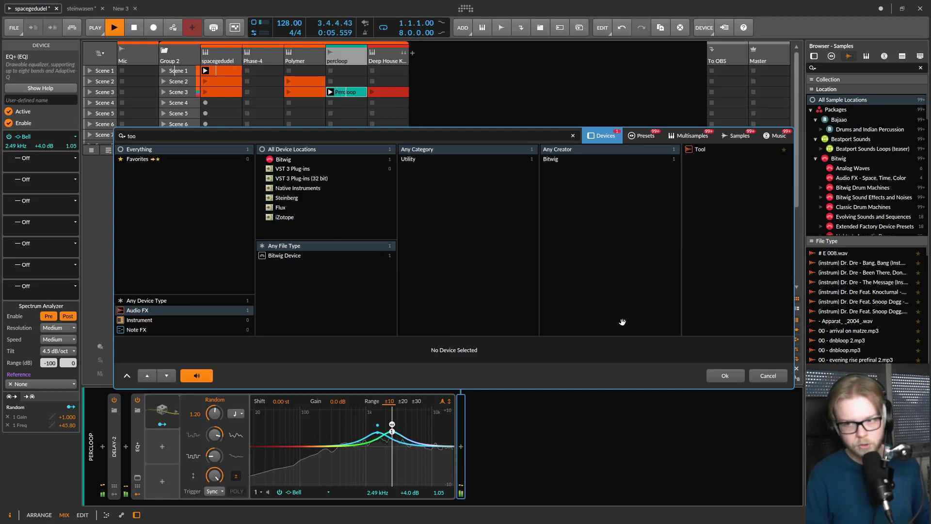
key(Down)
key(Return)
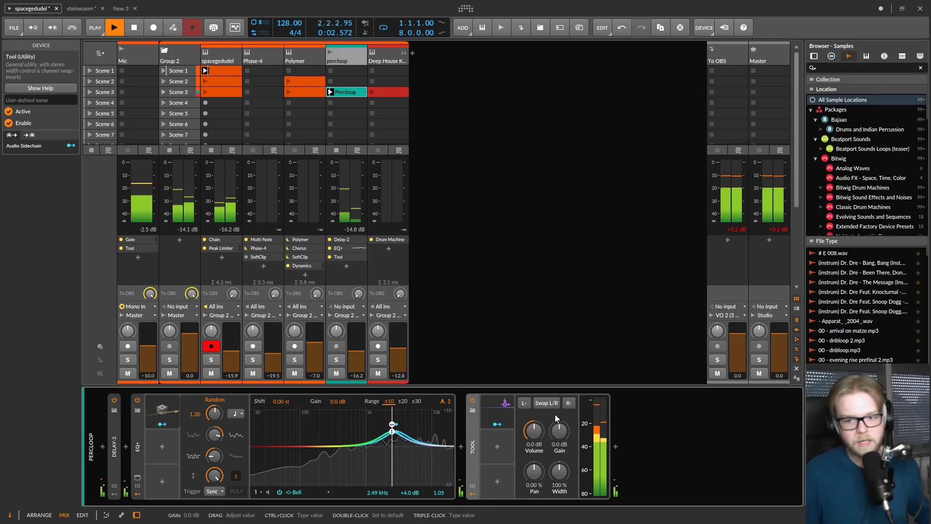
- Test Tool's Swap L/R, L- and R- options, leaving all of them off
click(539, 405)
click(539, 406)
click(524, 403)
click(568, 407)
click(569, 407)
click(524, 402)
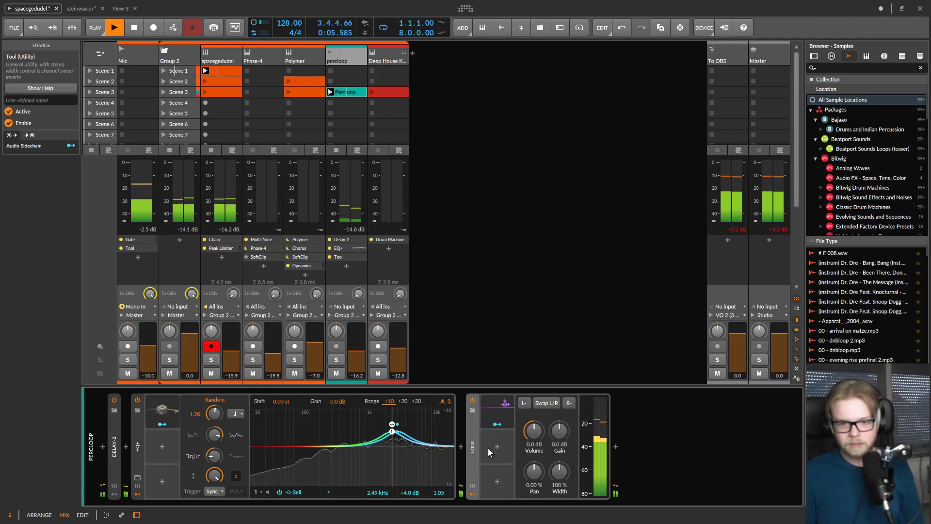
- Lower percloop's fader to -17.2 dB and hide the clip launcher in the mixer
scroll(362, 353, down, 1)
click(795, 311)
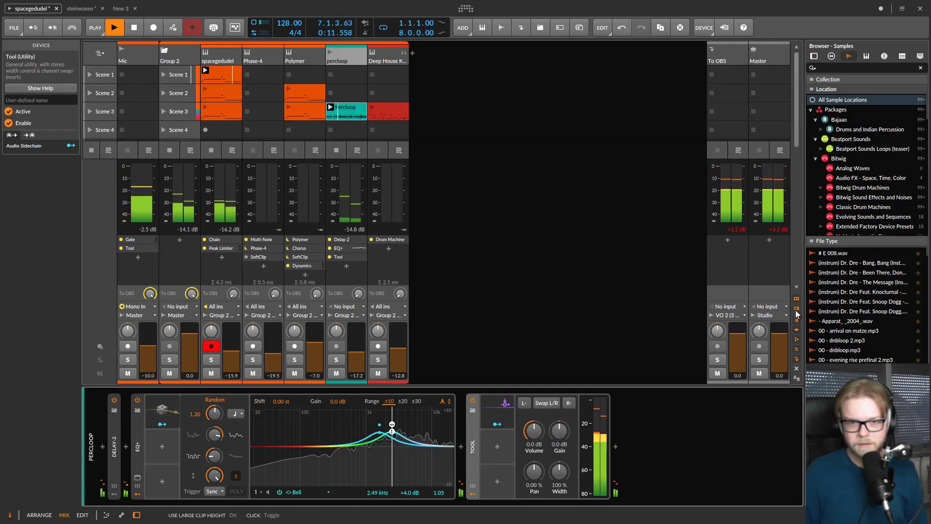
click(796, 311)
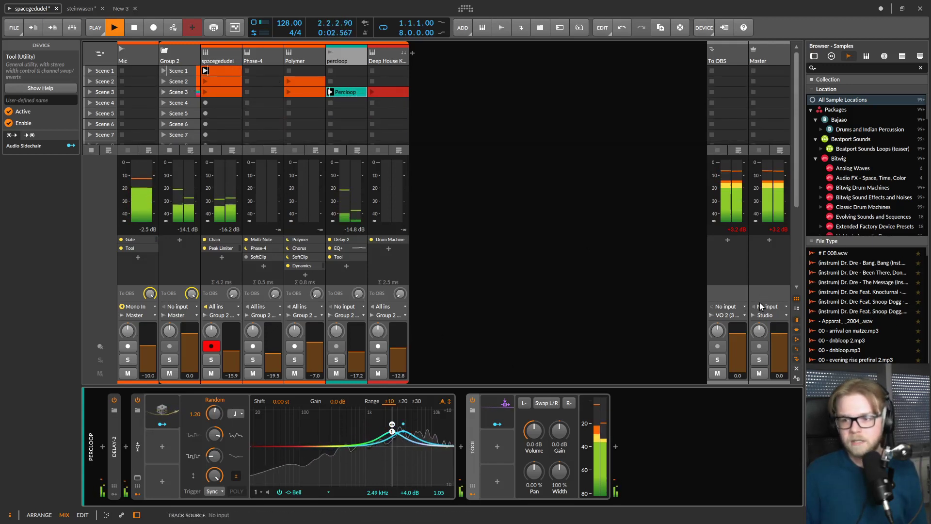
click(796, 299)
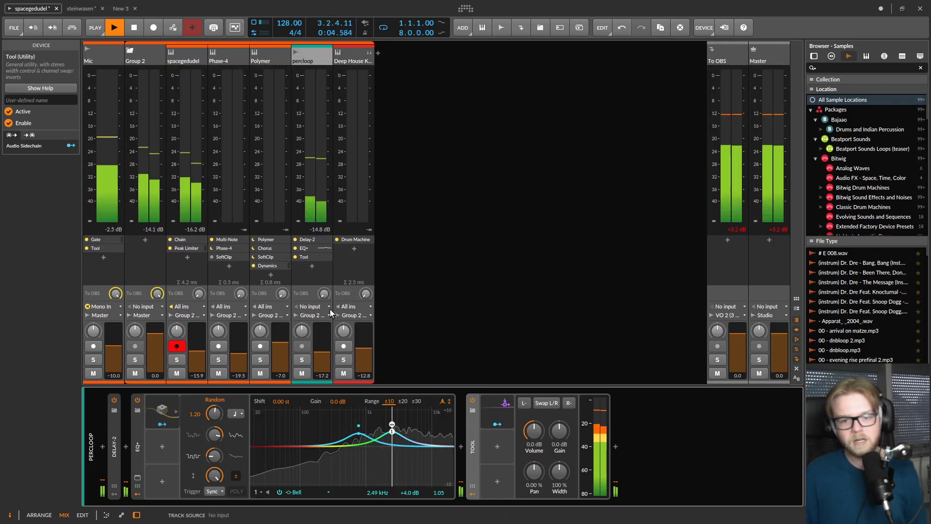
- Switch to the arrangement view and zoom the timeline
click(39, 515)
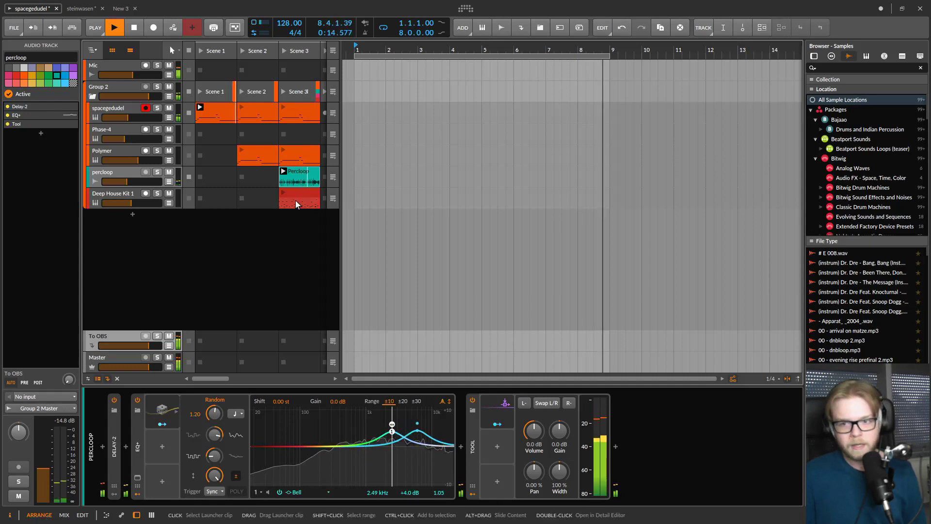
scroll(588, 145, down, 3)
scroll(399, 210, up, 1)
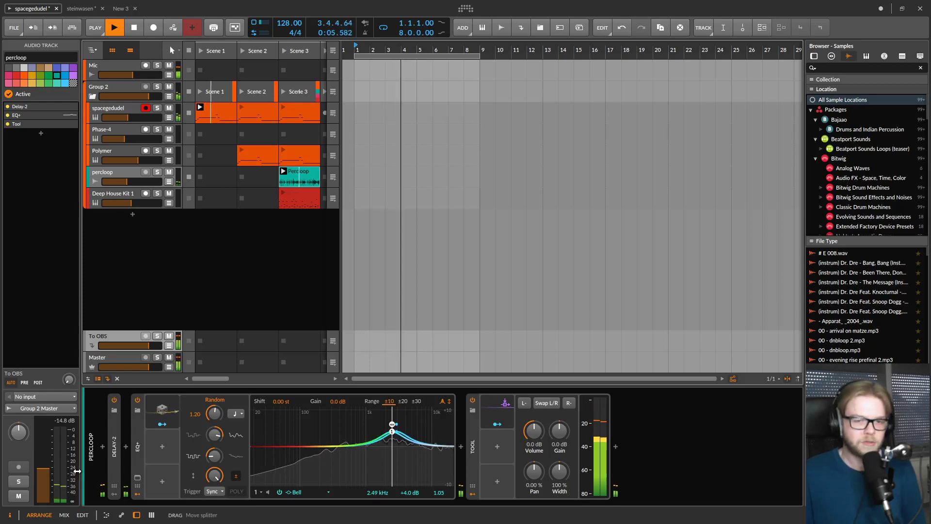
scroll(582, 210, up, 1)
scroll(402, 222, left, 5)
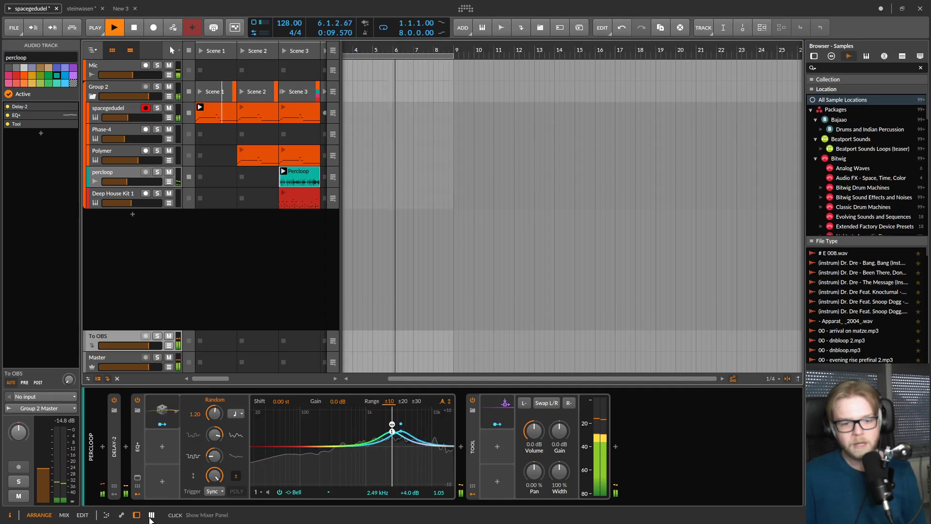
- Show the mixer panel below the arrangement and select percloop's Tool device
click(151, 516)
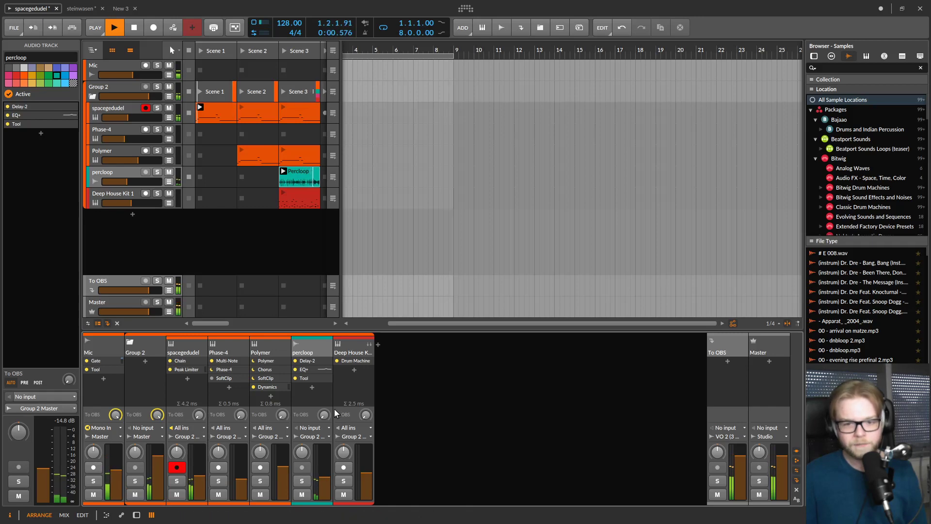
click(310, 378)
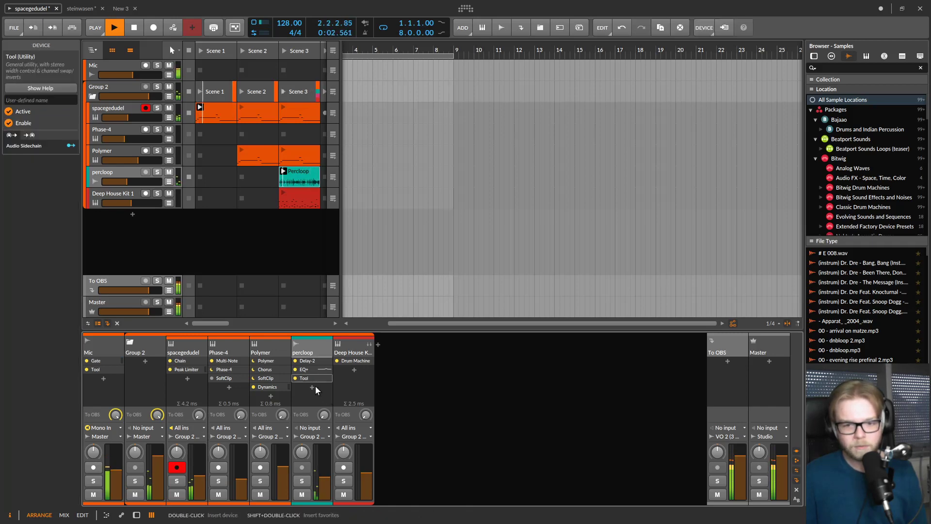
click(312, 387)
click(745, 391)
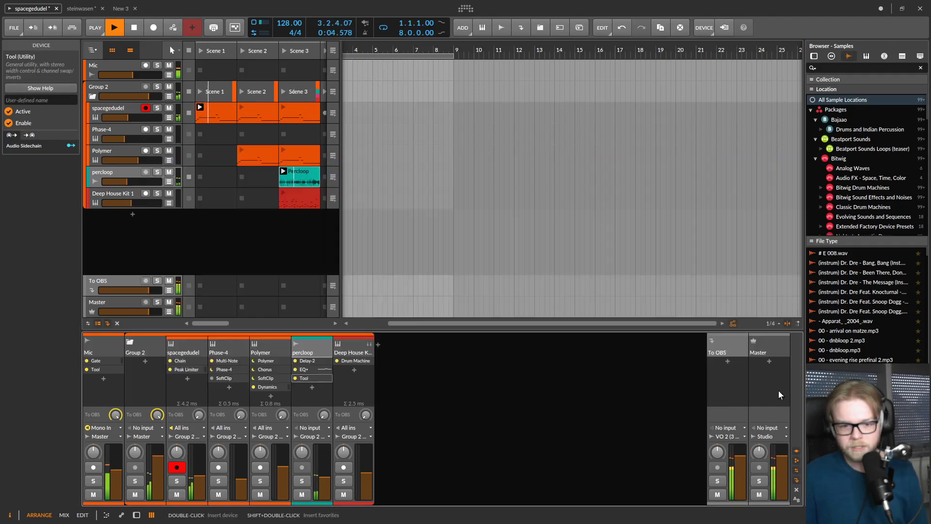
- Insert an Oscilloscope device on the Group 2 channel
click(154, 396)
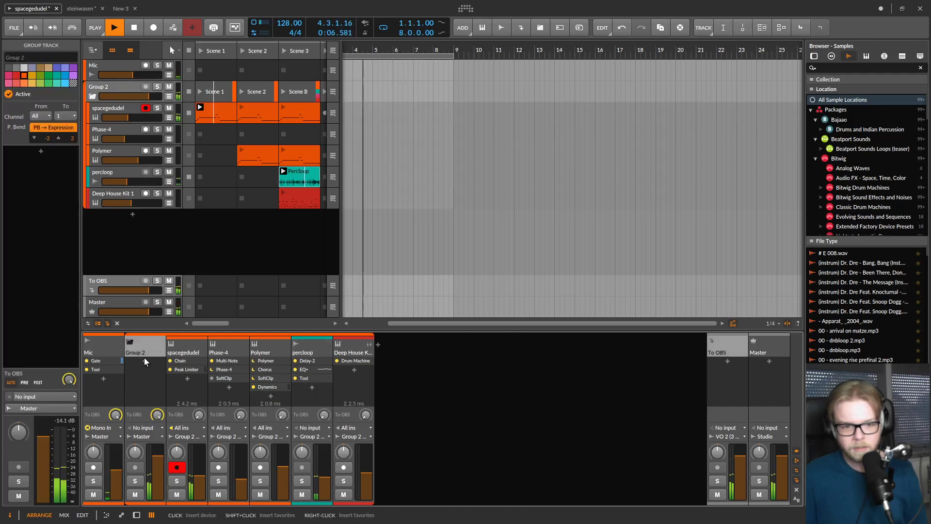
double_click(154, 395)
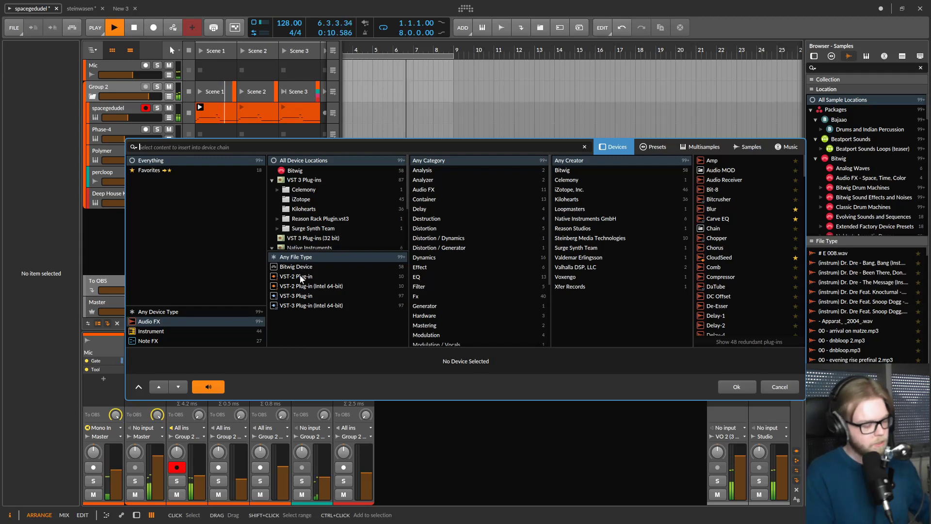
text(ol)
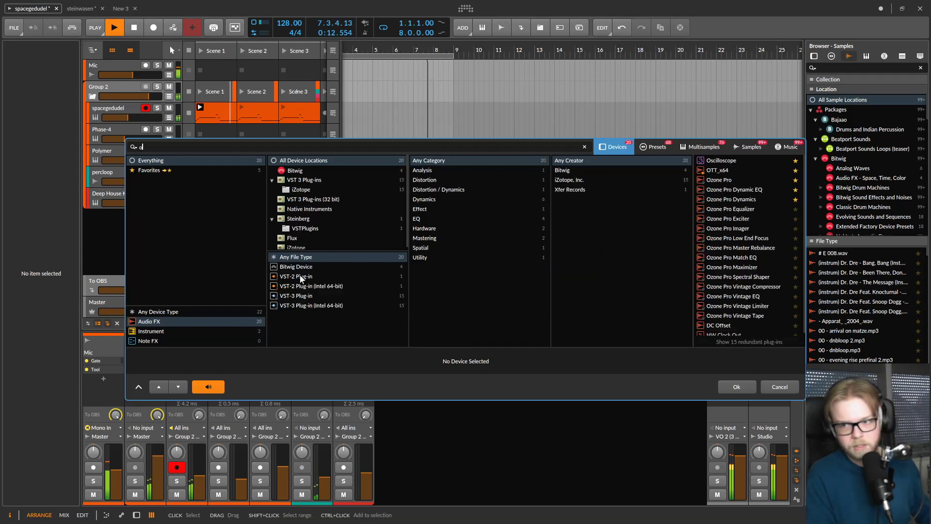
key(Down)
key(Return)
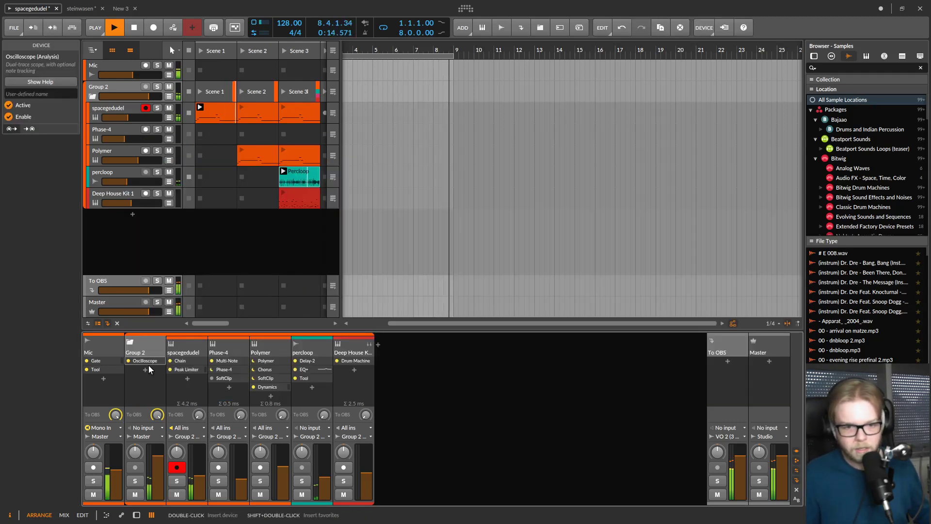
- Expand Group 2's Oscilloscope display and undock it into its own floating window
key(d)
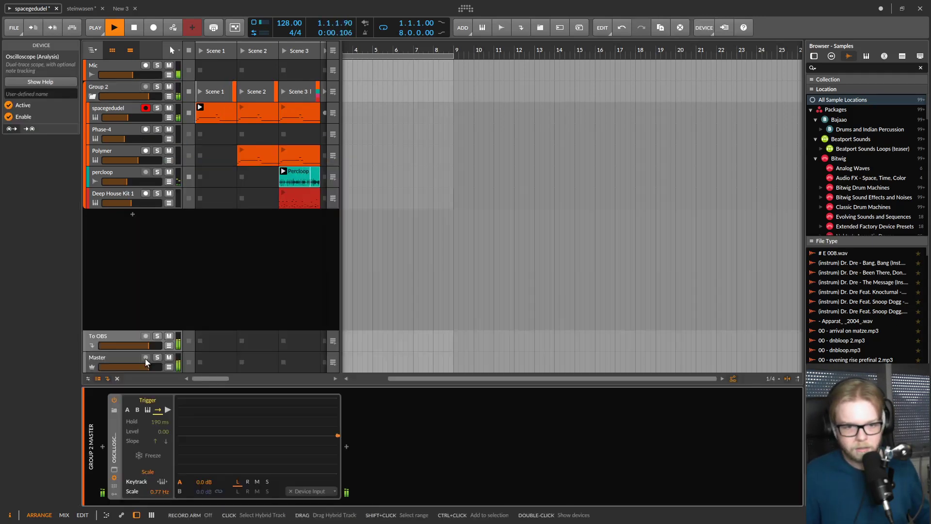
click(114, 470)
click(783, 47)
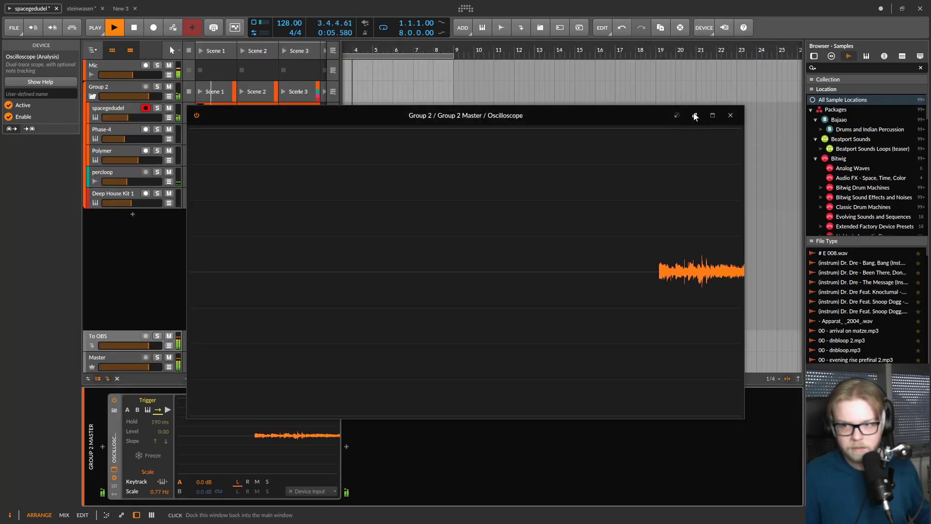
- Shrink the floating Oscilloscope window and centre it over the mixer view
drag(743, 105, 428, 264)
drag(428, 498, 432, 416)
drag(315, 270, 767, 76)
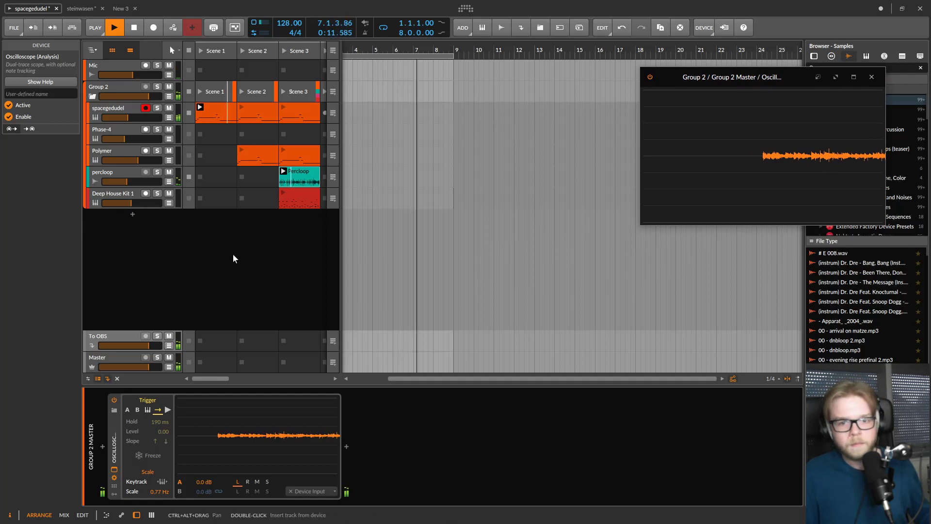
click(64, 515)
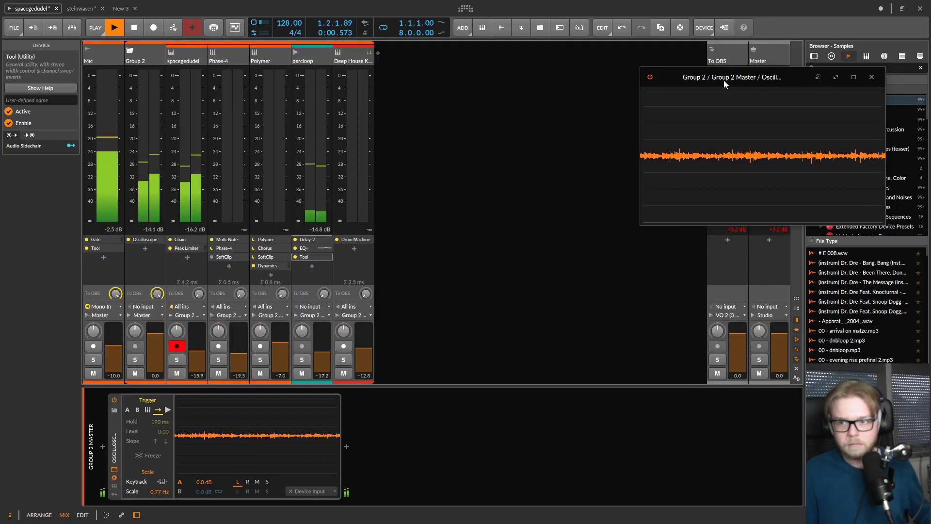
drag(724, 80, 505, 206)
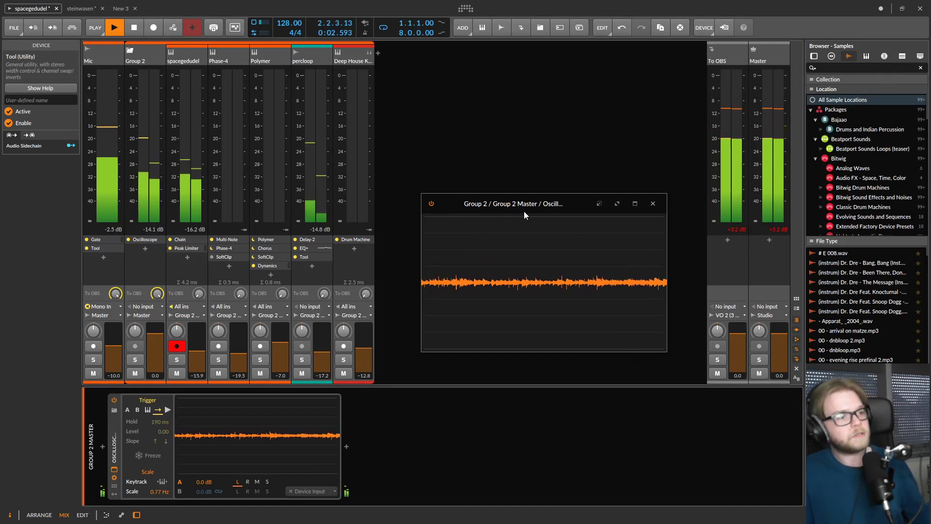